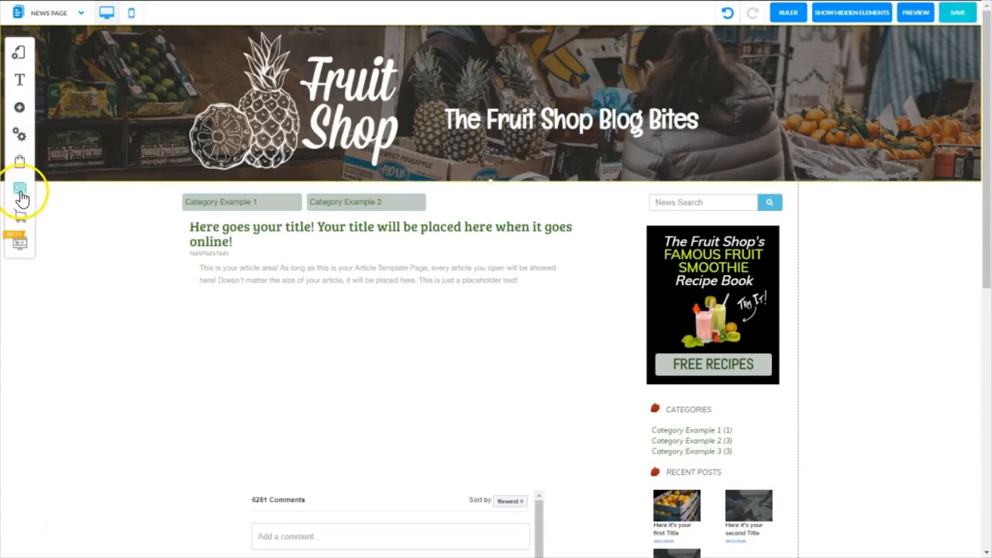
- Open the Blog Manager and look over the list of all news posts
{"action": "left_click", "coordinate": [20, 191]}
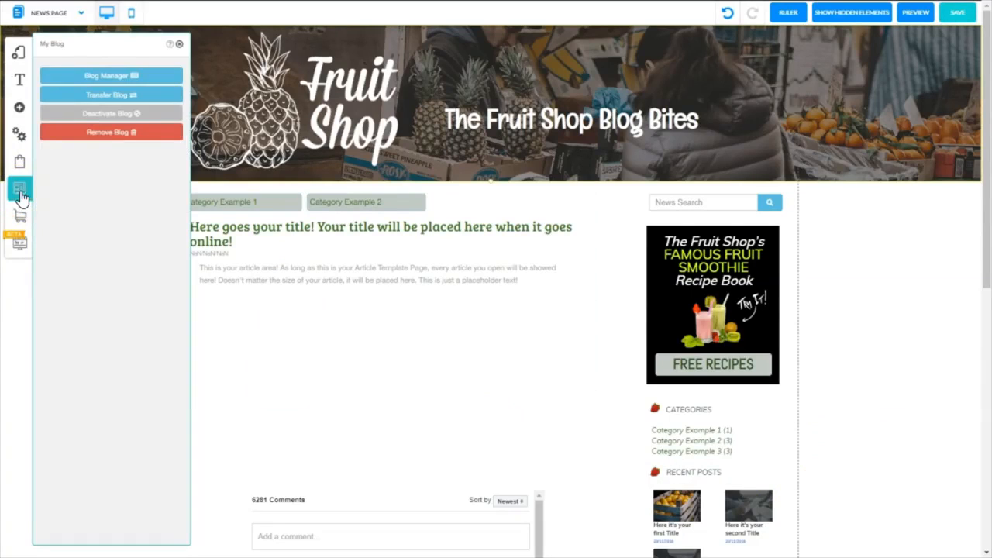
{"action": "left_click", "coordinate": [107, 77]}
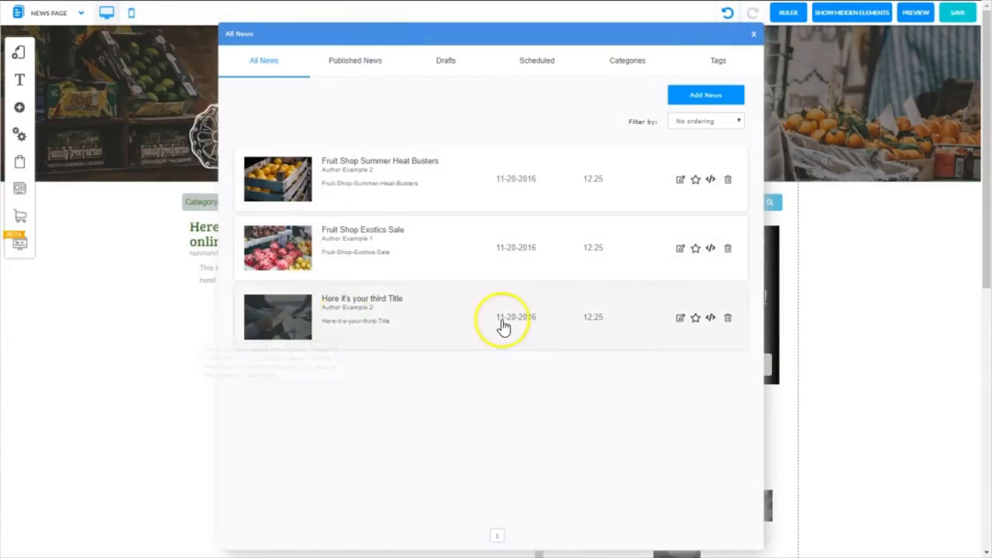
{"action": "mouse_move", "coordinate": [266, 328]}
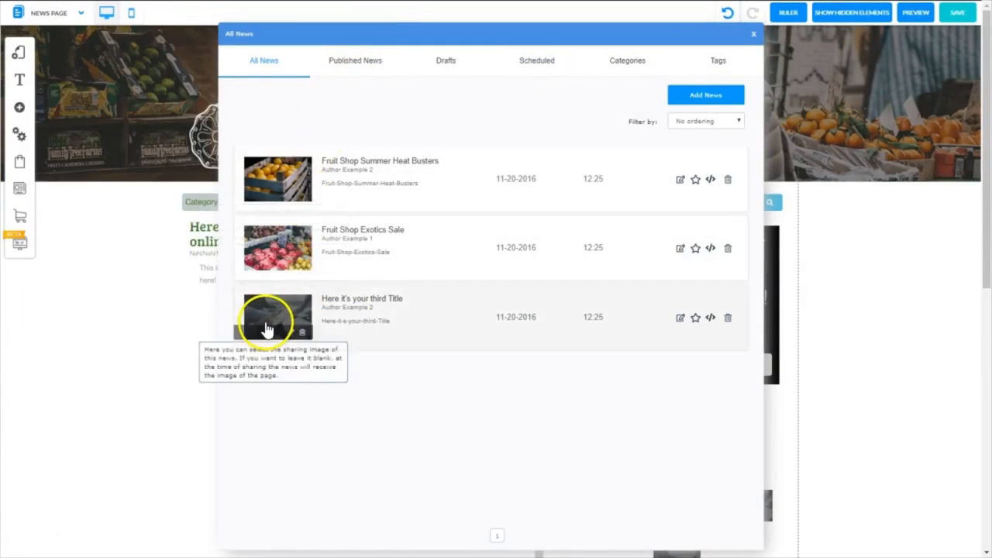
{"action": "mouse_move", "coordinate": [281, 172]}
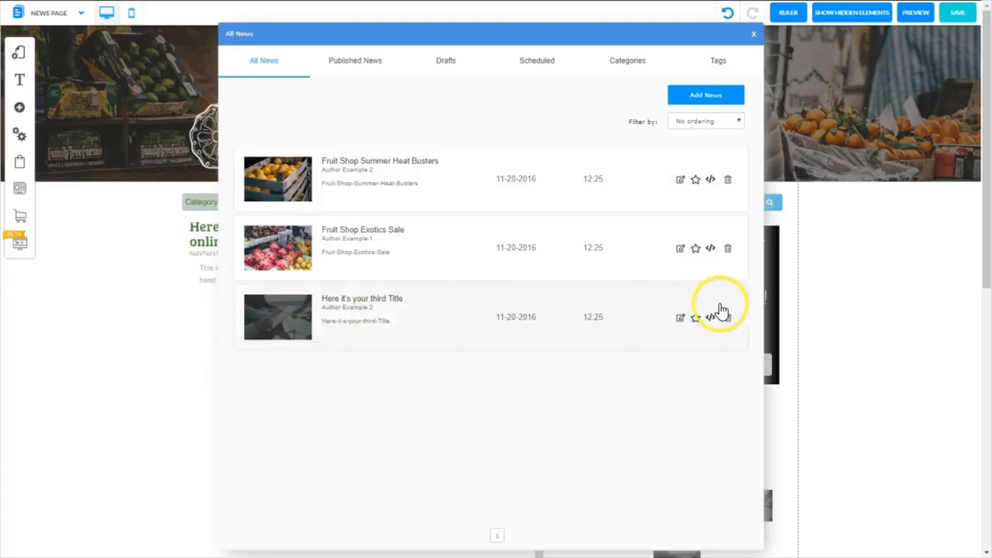
- Look through the blog's published news, drafts, scheduled news and categories
{"action": "left_click", "coordinate": [353, 67]}
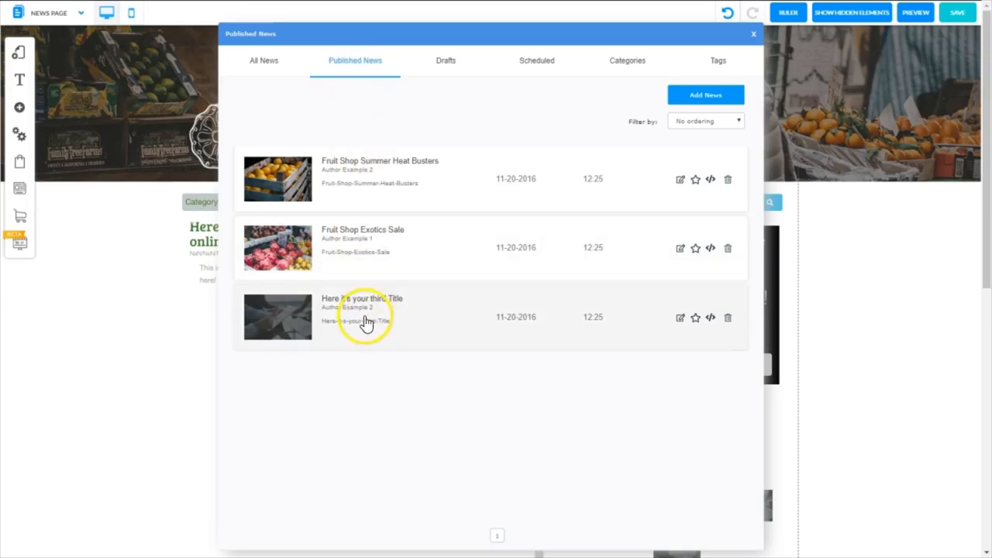
{"action": "left_click", "coordinate": [445, 62]}
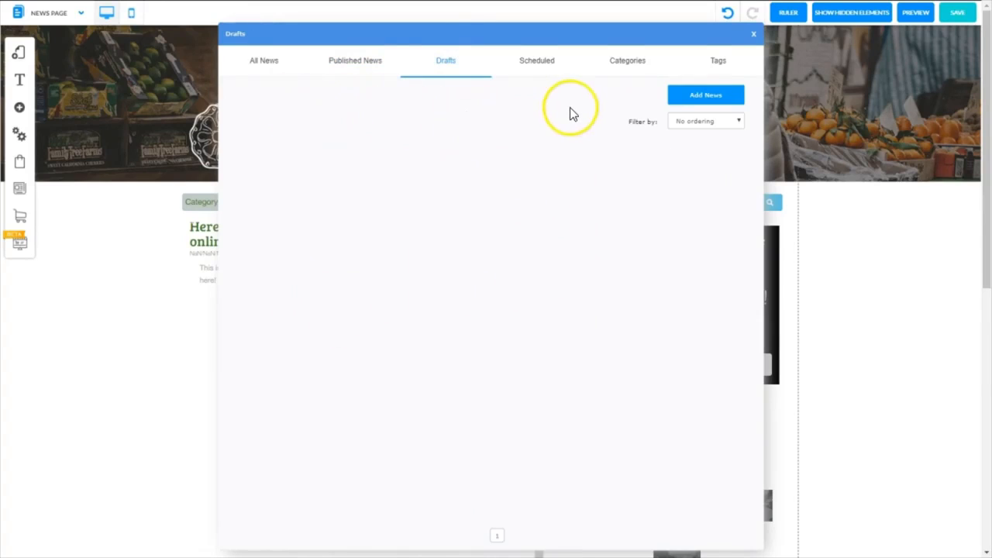
{"action": "left_click", "coordinate": [534, 67]}
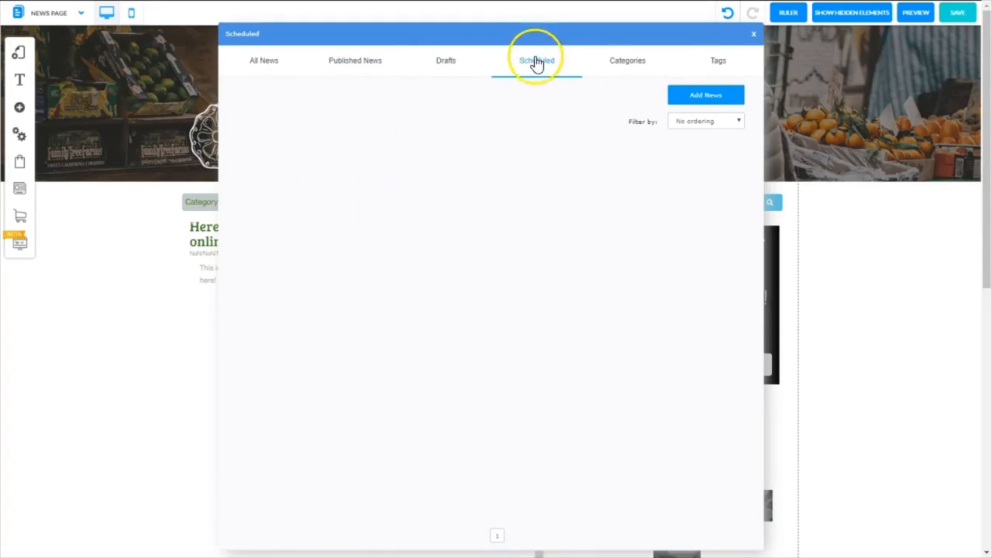
{"action": "left_click", "coordinate": [626, 60]}
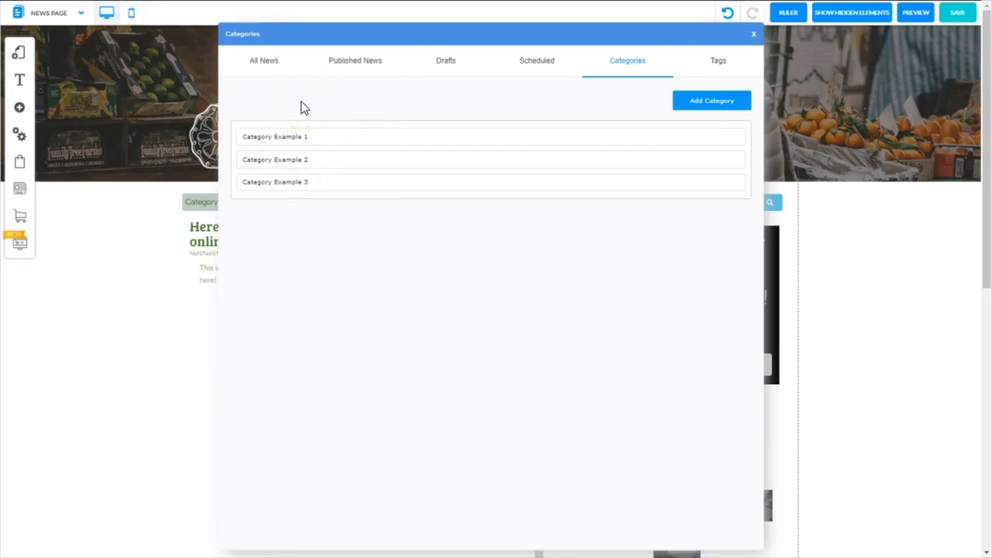
- Add a new blog tag named "promo" below the two example tags
{"action": "left_click", "coordinate": [721, 62]}
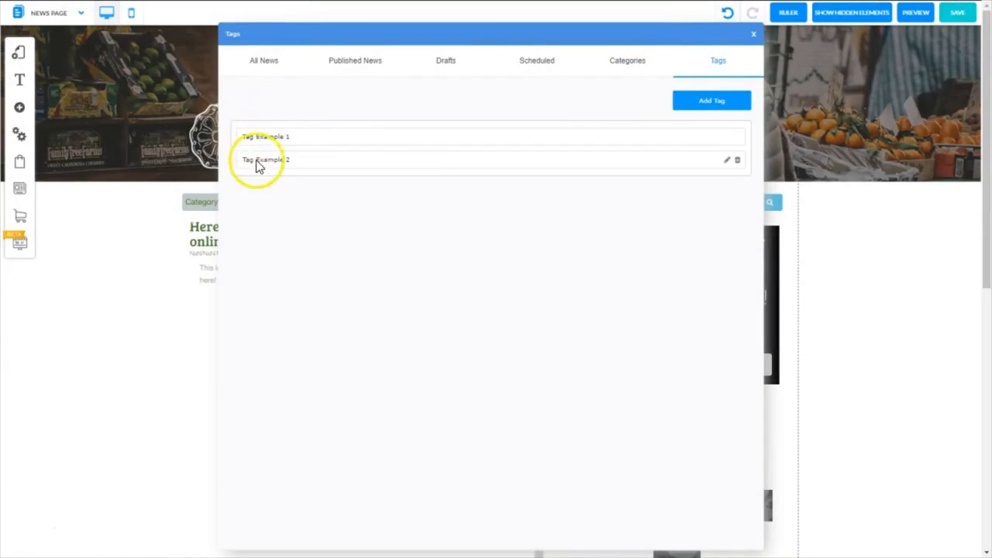
{"action": "left_click", "coordinate": [708, 100]}
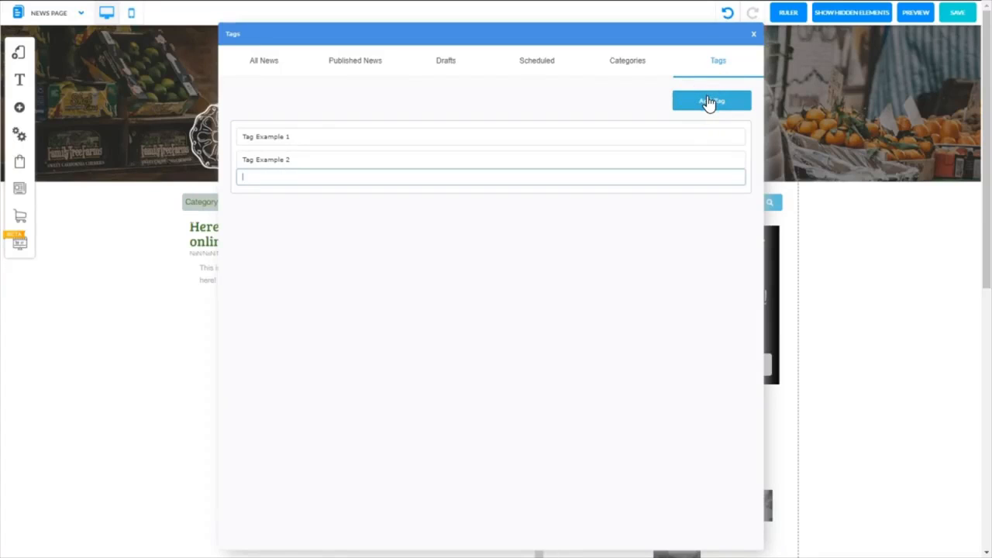
{"action": "left_click", "coordinate": [708, 98]}
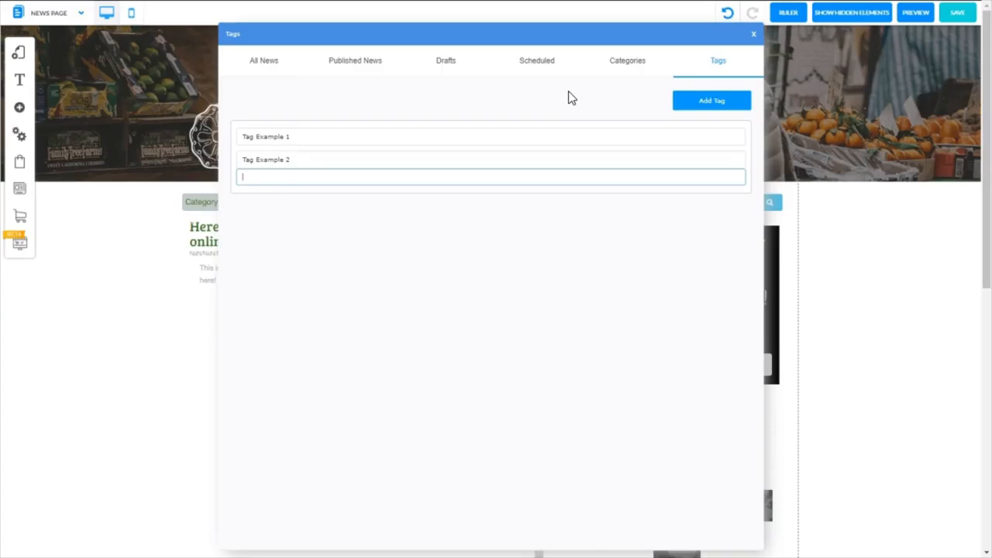
{"action": "type", "text": "mo"}
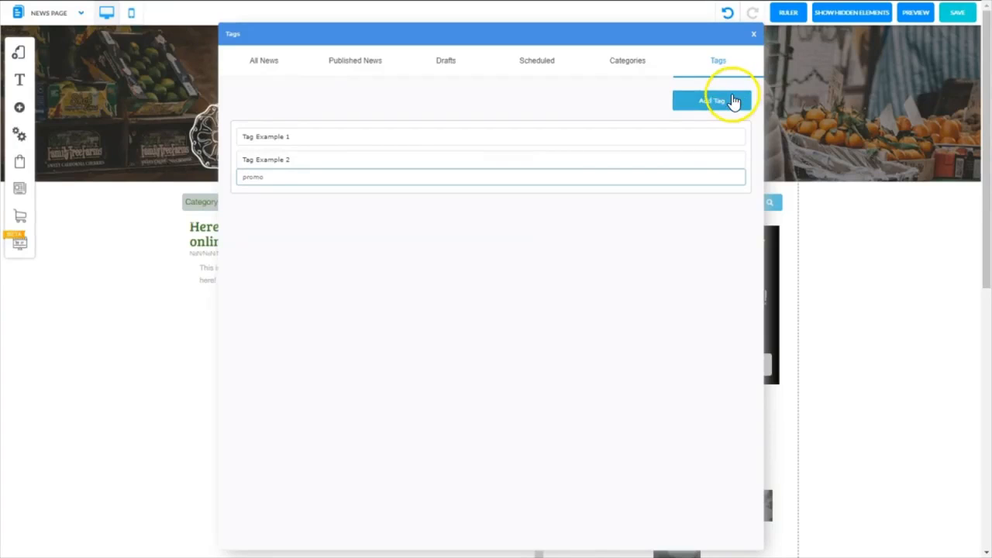
{"action": "left_click", "coordinate": [725, 100]}
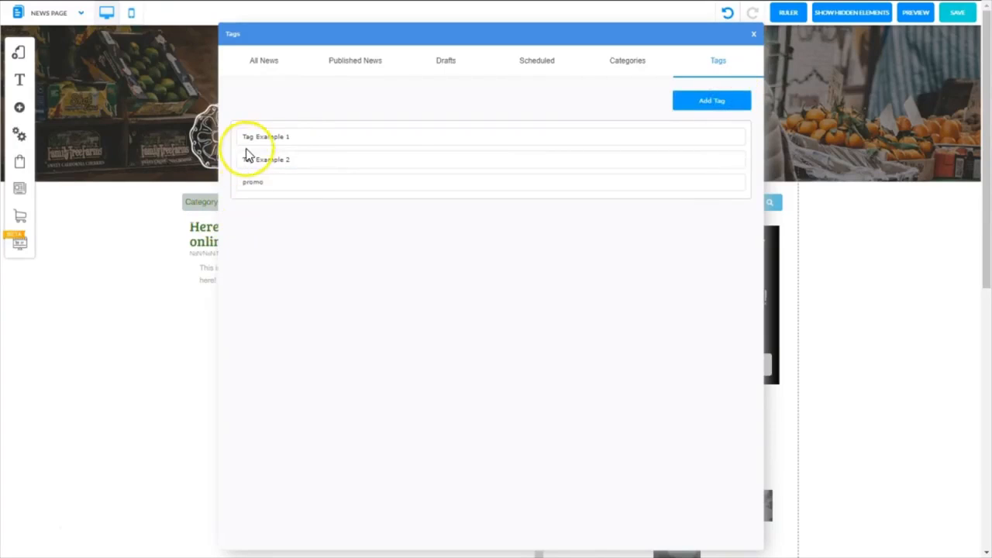
- Rename the blog category "Category Example 1" as "Recipes"
{"action": "left_click", "coordinate": [631, 64]}
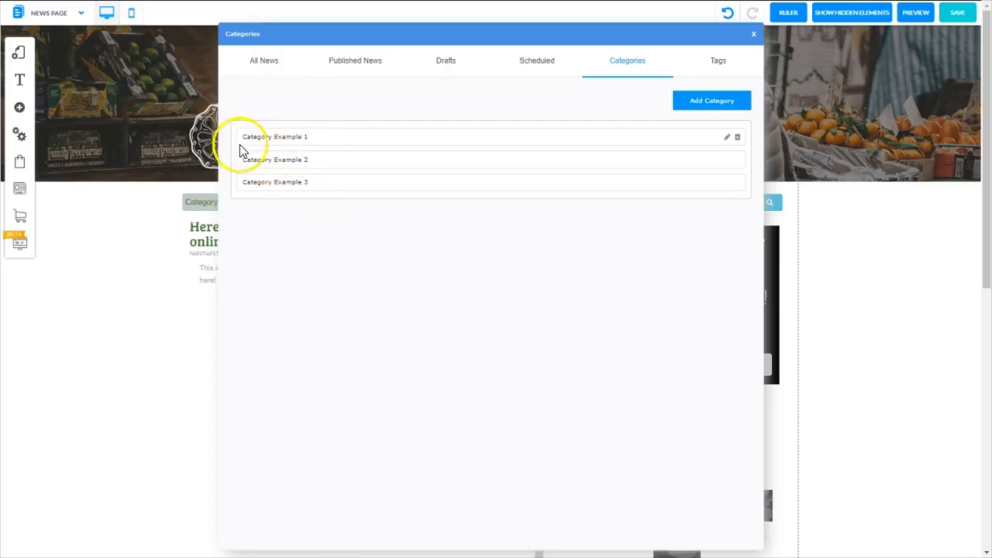
{"action": "left_click", "coordinate": [727, 136]}
{"action": "left_click_drag", "start_coordinate": [316, 135], "coordinate": [221, 138]}
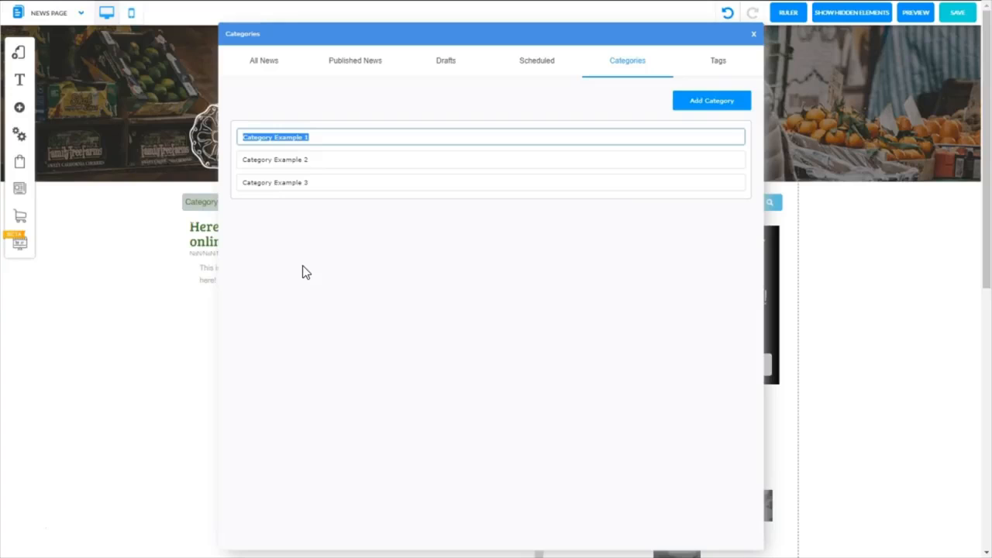
{"action": "type", "text": "Recipes"}
{"action": "left_click", "coordinate": [309, 160]}
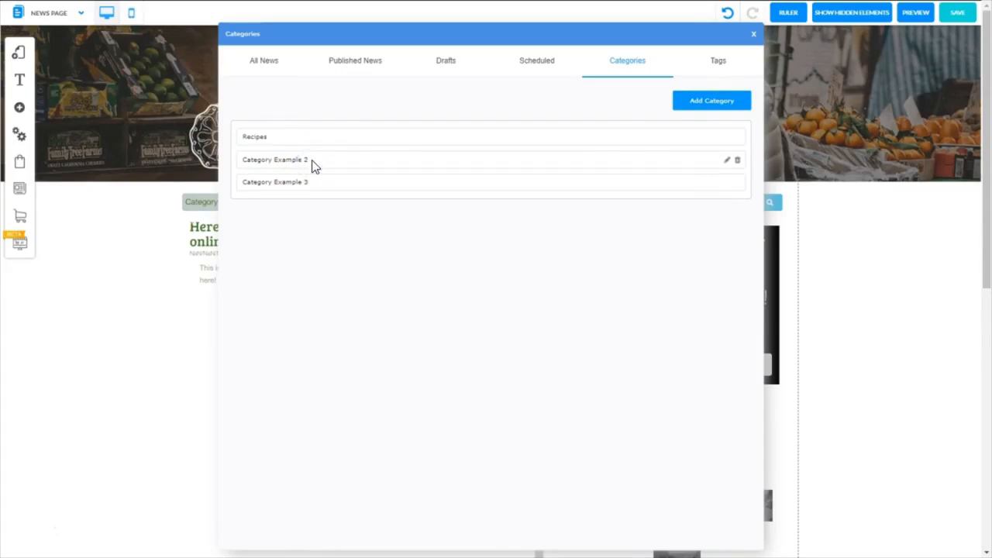
- Rename the blog category "Category Example 2" as "Promotions"
{"action": "left_click", "coordinate": [727, 159]}
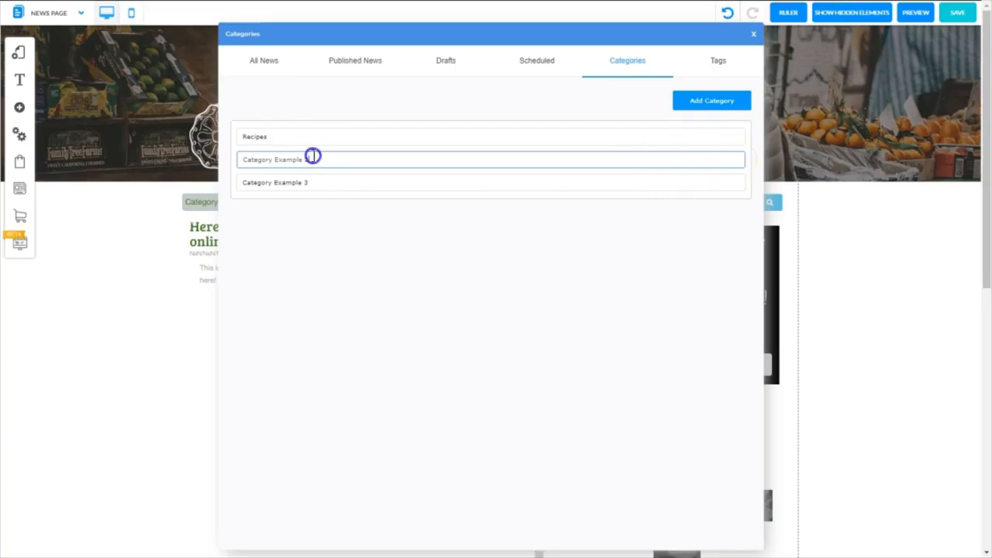
{"action": "left_click_drag", "start_coordinate": [310, 160], "coordinate": [223, 166]}
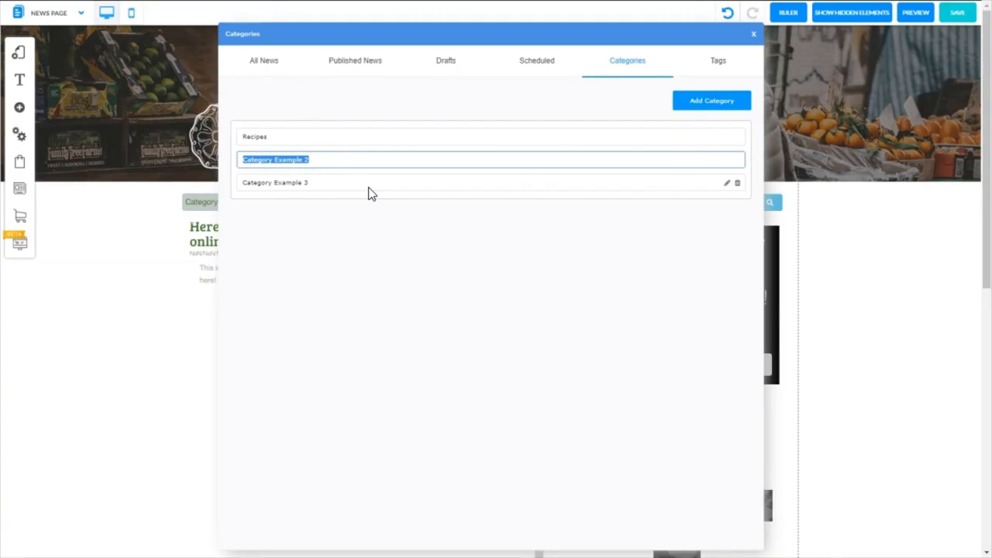
{"action": "type", "text": "Promotional"}
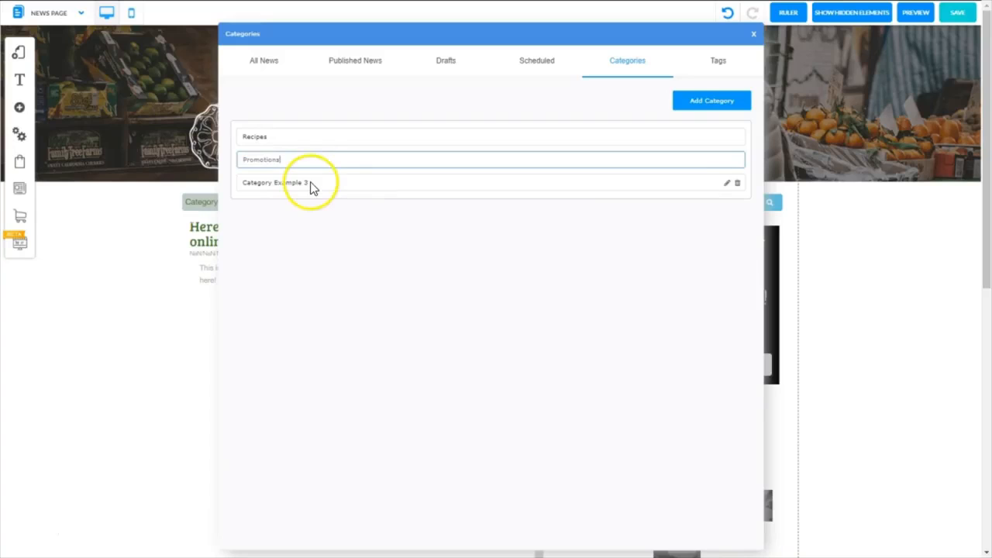
{"action": "left_click", "coordinate": [311, 185]}
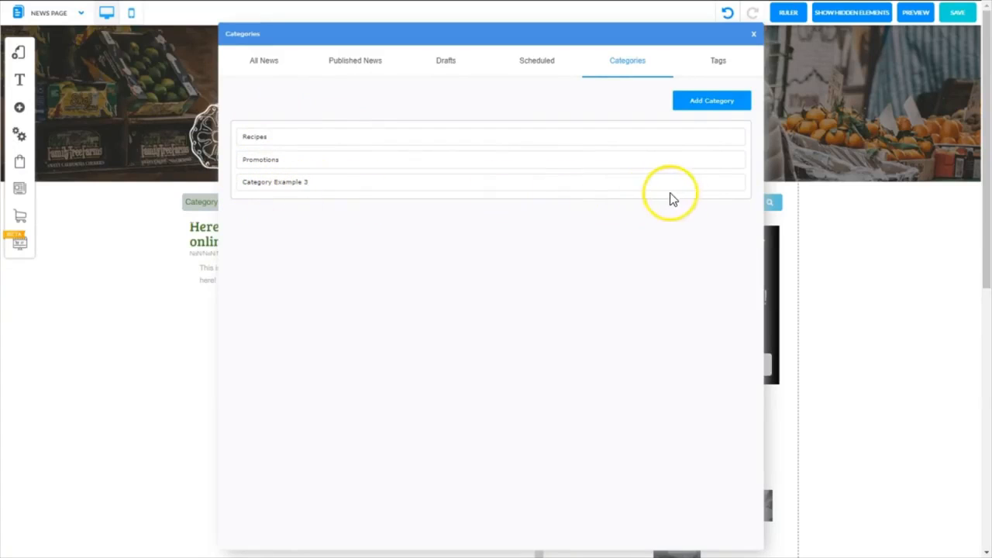
- Rename the blog category "Category Example 3" as "Employees"
{"action": "left_click", "coordinate": [726, 183]}
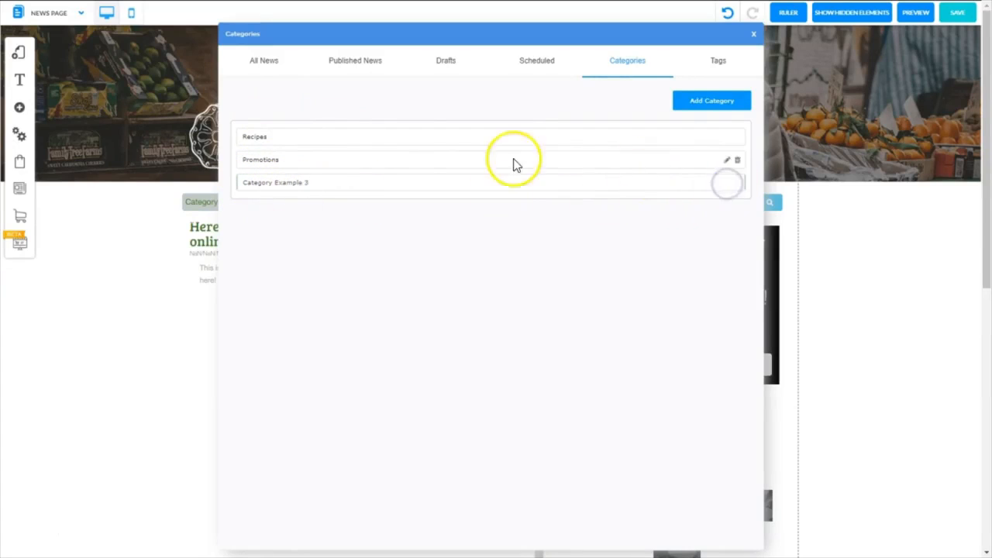
{"action": "left_click_drag", "start_coordinate": [311, 182], "coordinate": [236, 182]}
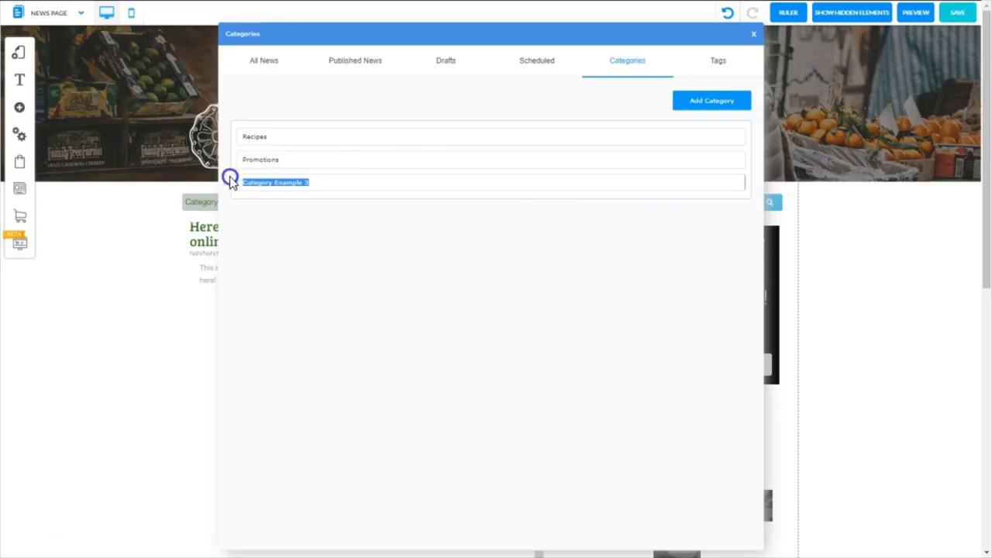
{"action": "left_click", "coordinate": [316, 225]}
{"action": "type", "text": "Employees"}
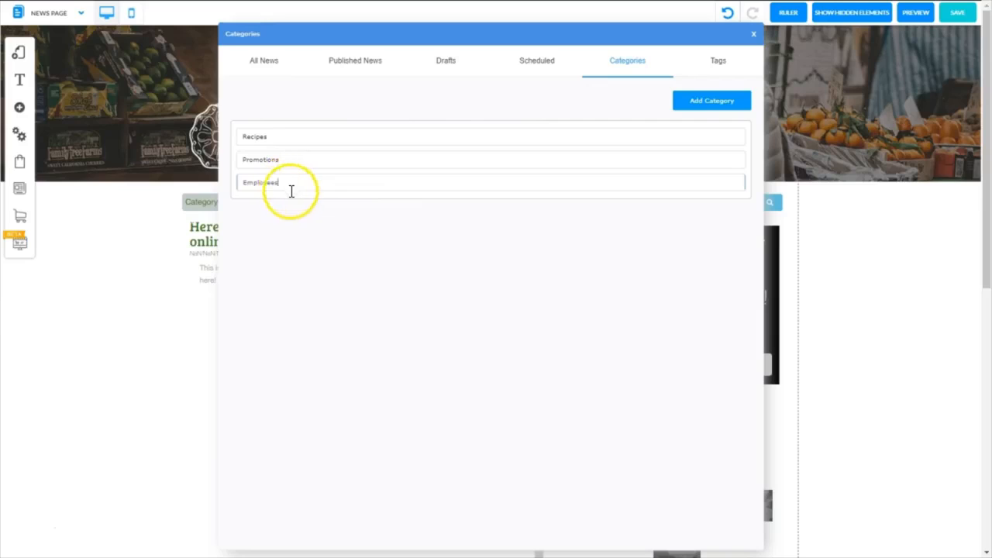
{"action": "left_click", "coordinate": [319, 240]}
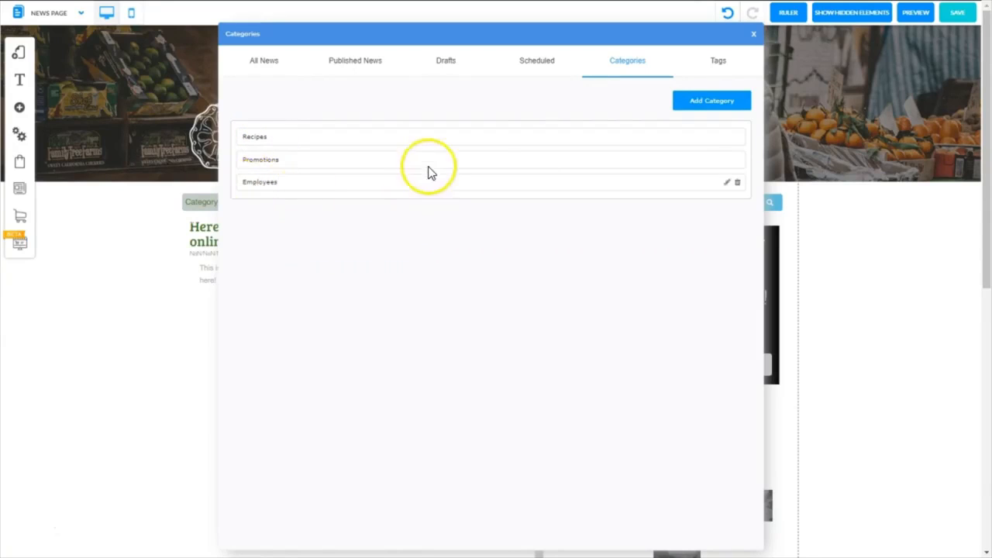
- From the drafts list, add a news post titled "Local Growers Celebrate a Bountiful Harvest!"
{"action": "left_click", "coordinate": [447, 68]}
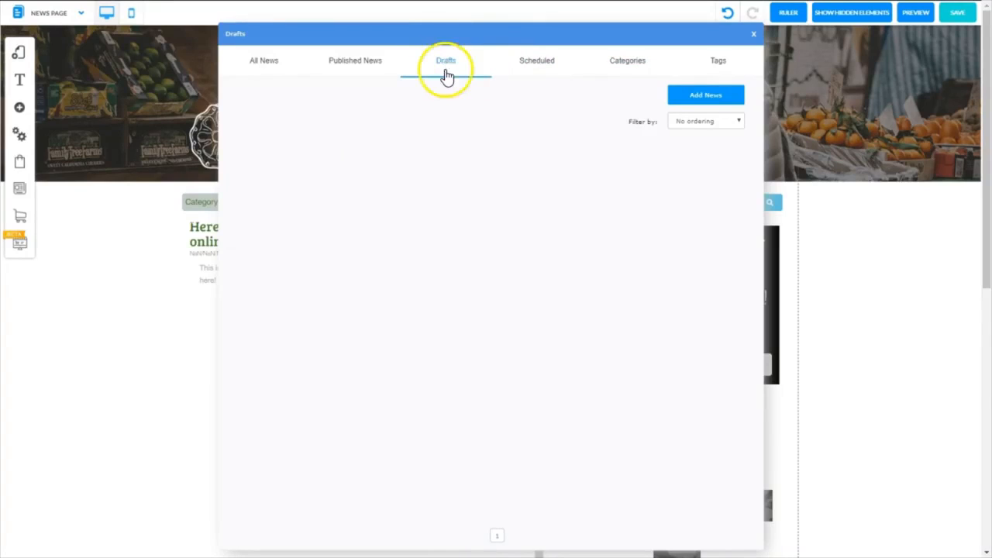
{"action": "left_click", "coordinate": [738, 121]}
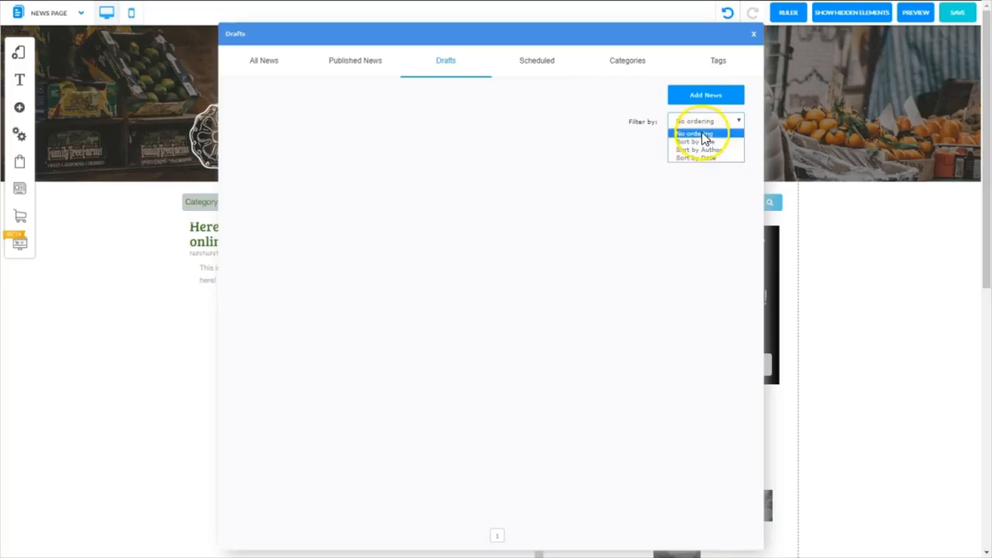
{"action": "left_click", "coordinate": [630, 96]}
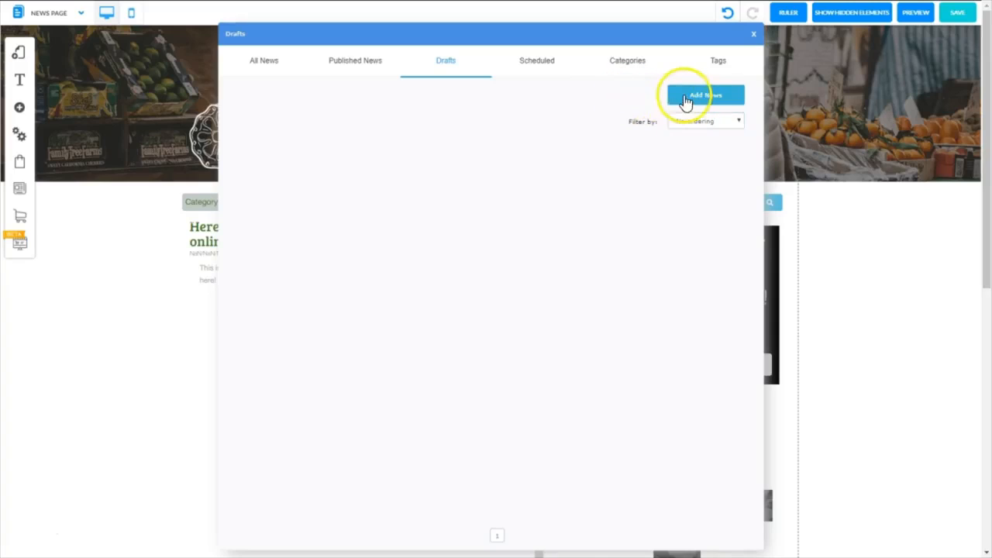
{"action": "left_click", "coordinate": [709, 97]}
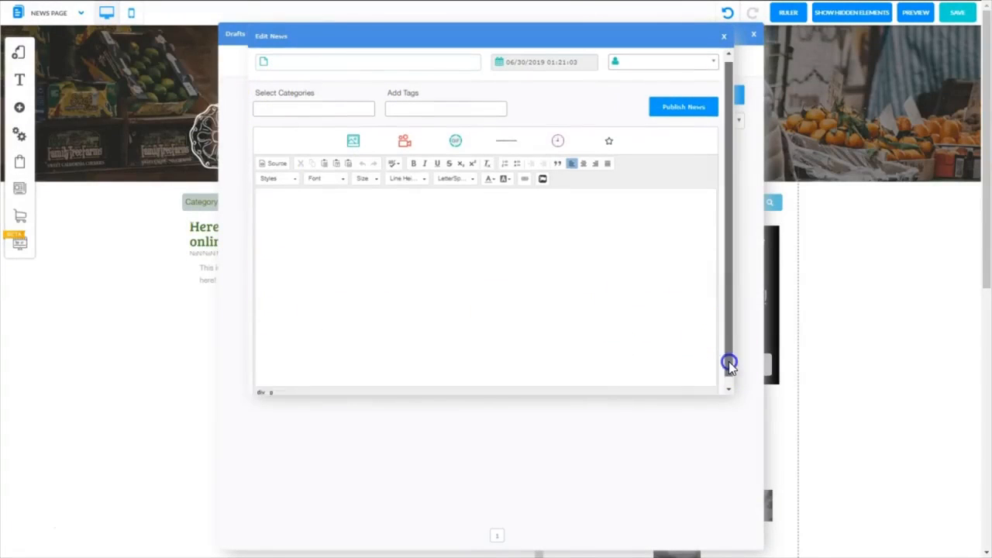
{"action": "left_click", "coordinate": [726, 388]}
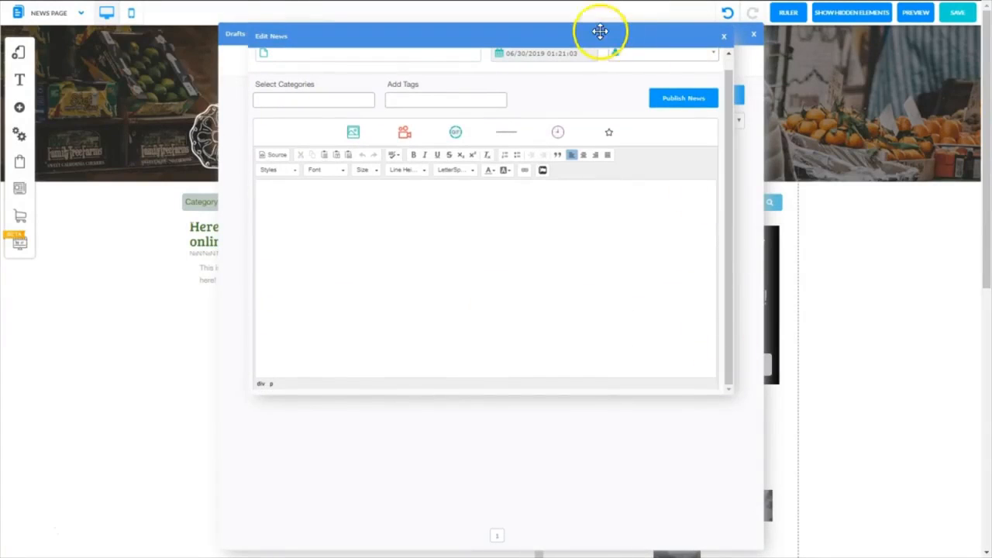
{"action": "left_click_drag", "start_coordinate": [725, 147], "coordinate": [730, 106]}
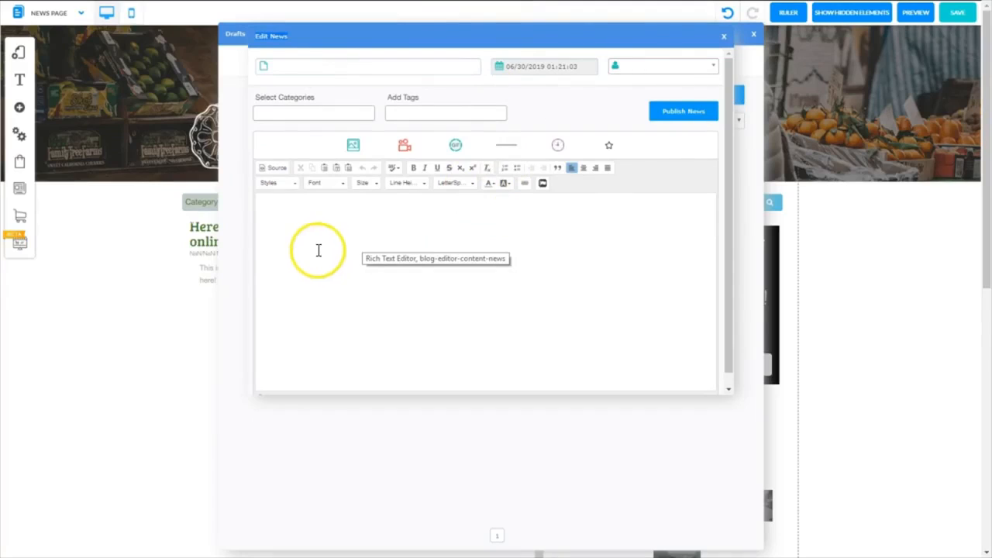
{"action": "left_click", "coordinate": [288, 65]}
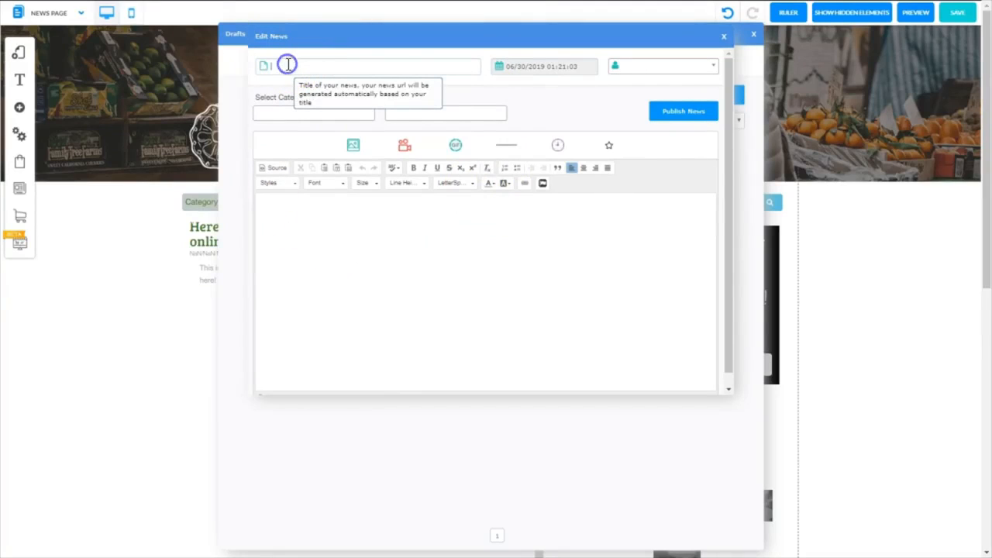
{"action": "type", "text": "Local Growers Celebrate a Bountiful Harvest!"}
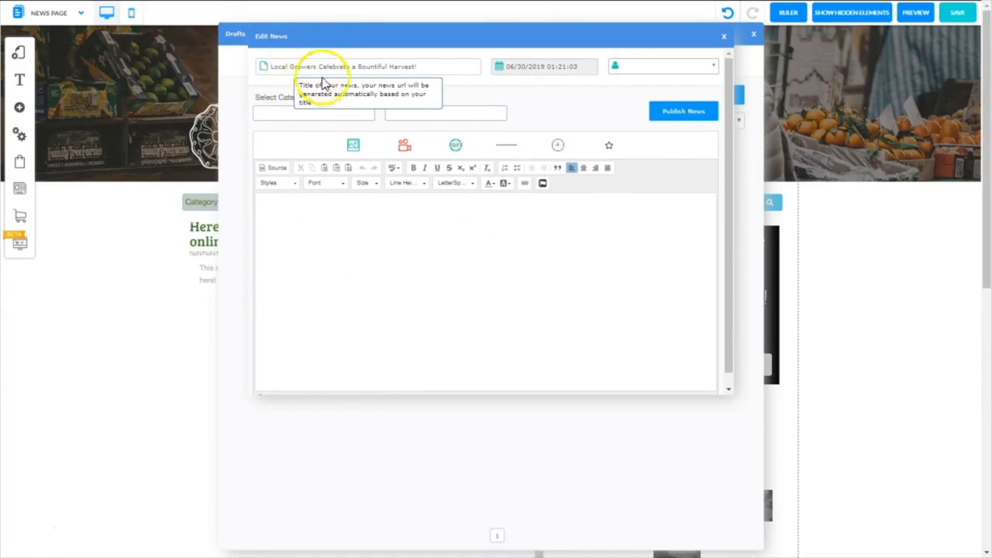
{"action": "left_click", "coordinate": [431, 63]}
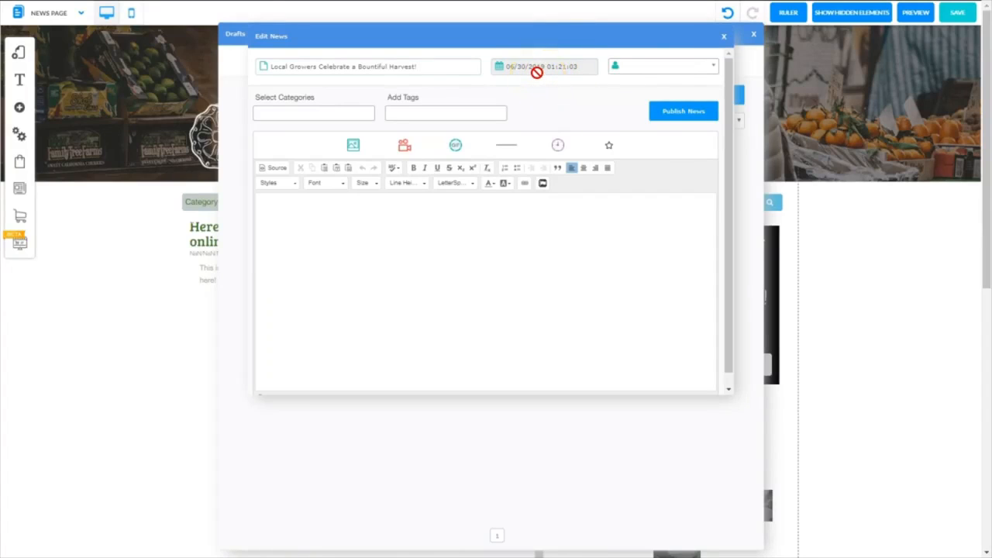
- Enter the author's first name as the author of the news post
{"action": "left_click", "coordinate": [627, 69]}
{"action": "left_click", "coordinate": [714, 67]}
{"action": "left_click", "coordinate": [681, 73]}
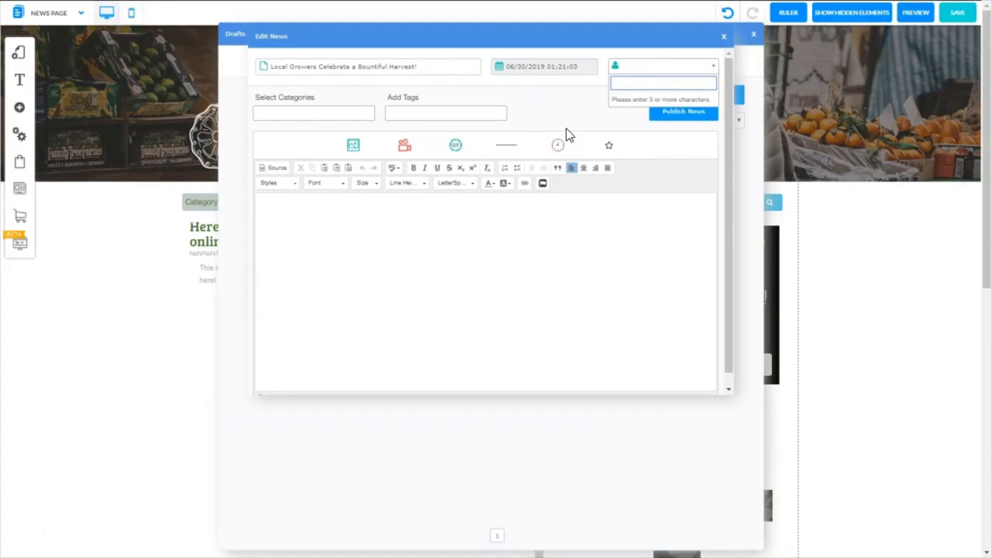
{"action": "type", "text": "Savannah"}
{"action": "left_click", "coordinate": [643, 78]}
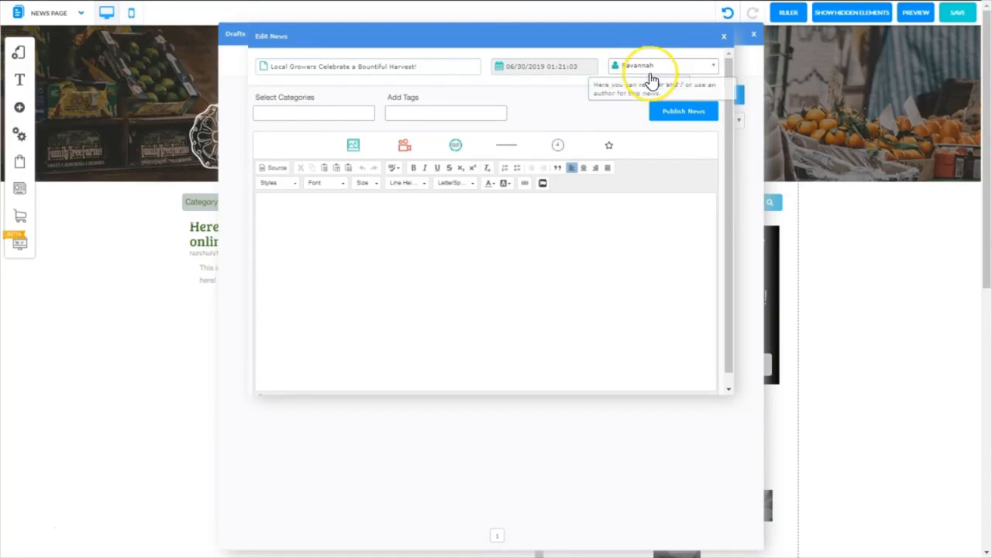
- Assign the category "local news" to the news post
{"action": "left_click", "coordinate": [271, 113]}
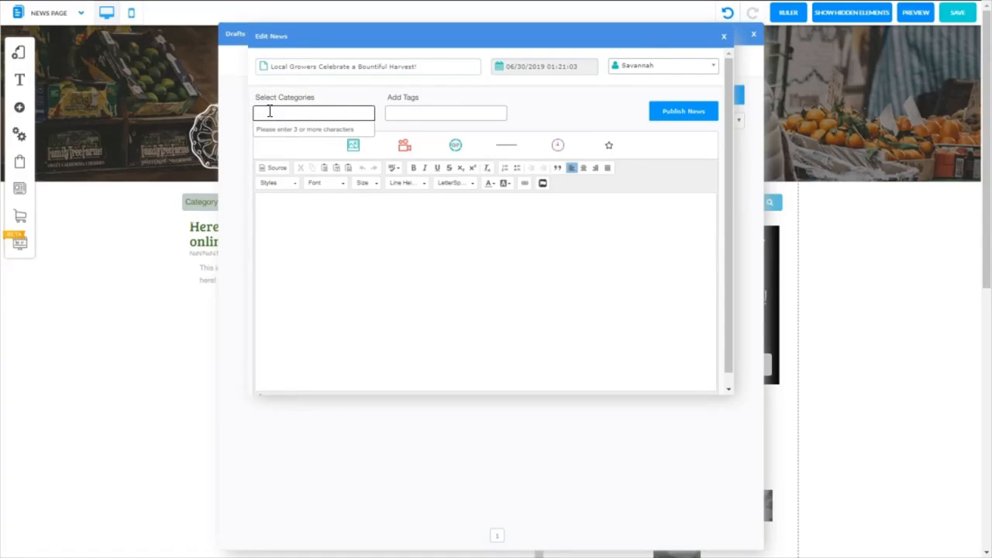
{"action": "left_click", "coordinate": [318, 99]}
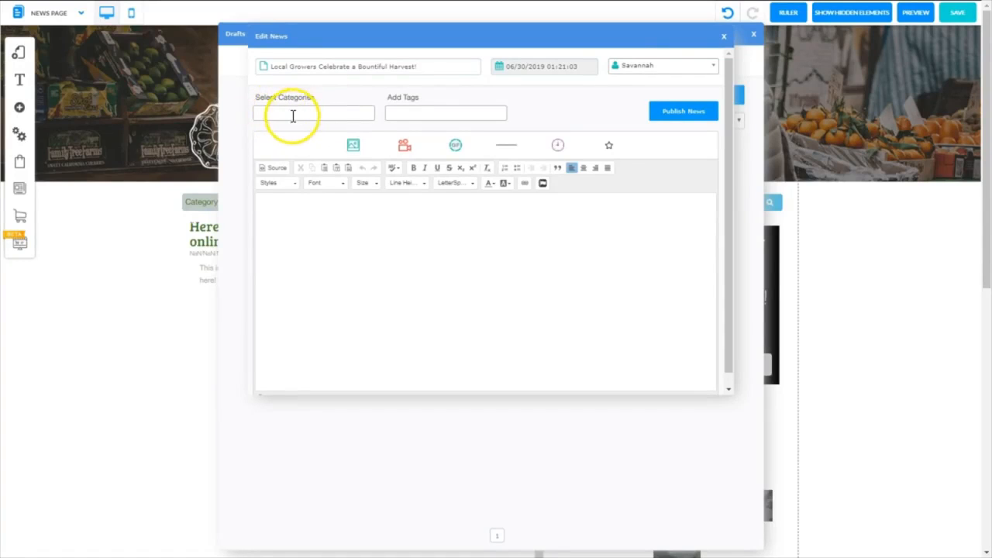
{"action": "left_click", "coordinate": [291, 115]}
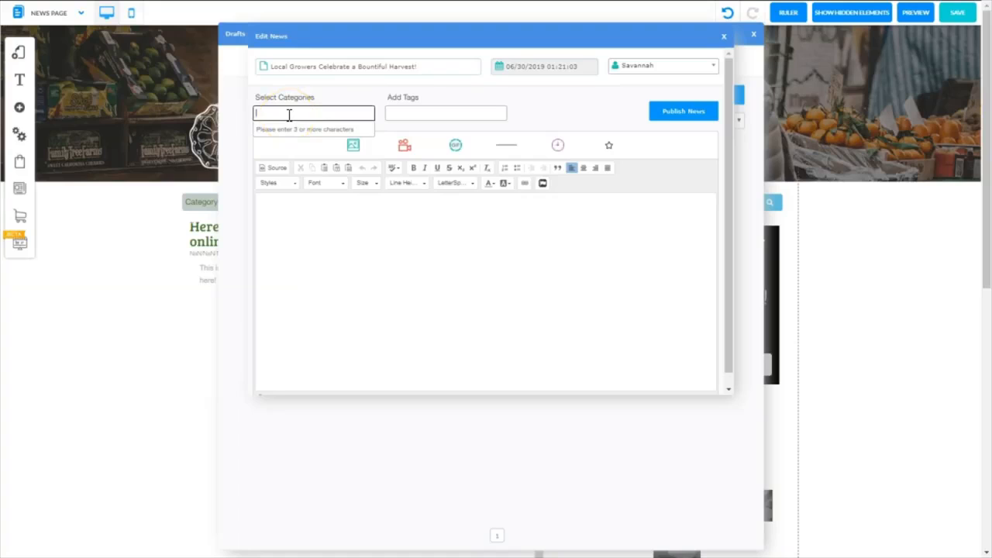
{"action": "type", "text": "local news"}
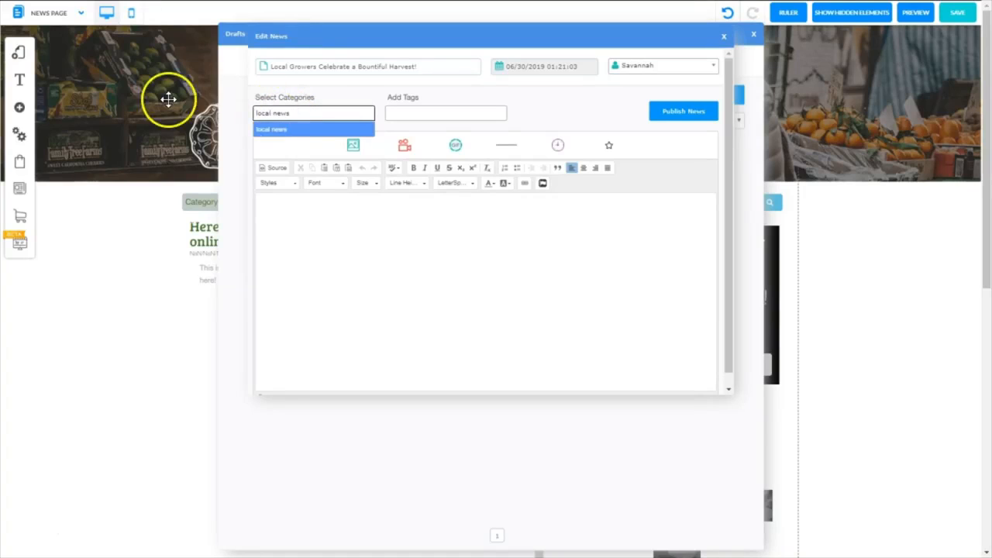
{"action": "left_click", "coordinate": [272, 130]}
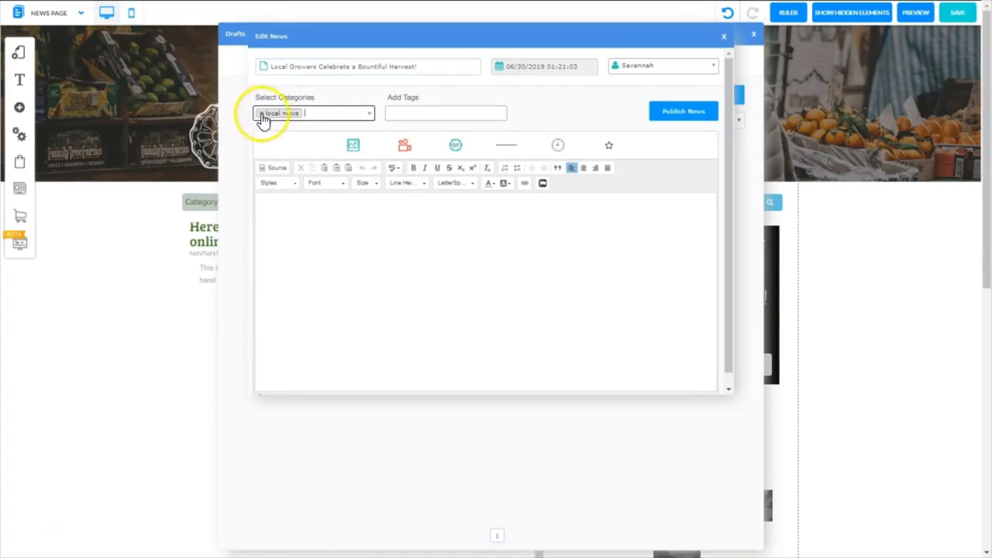
{"action": "left_click", "coordinate": [321, 111]}
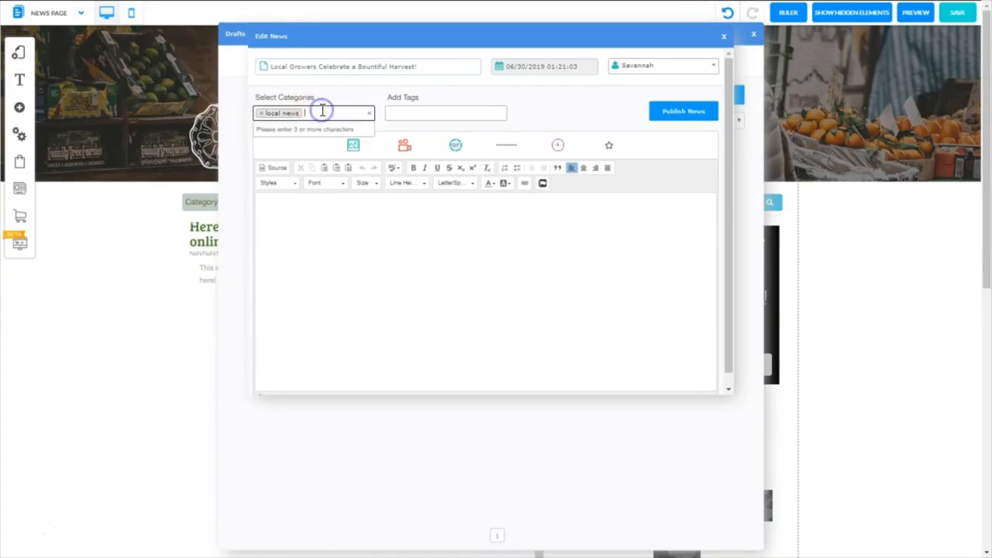
{"action": "left_click", "coordinate": [265, 118]}
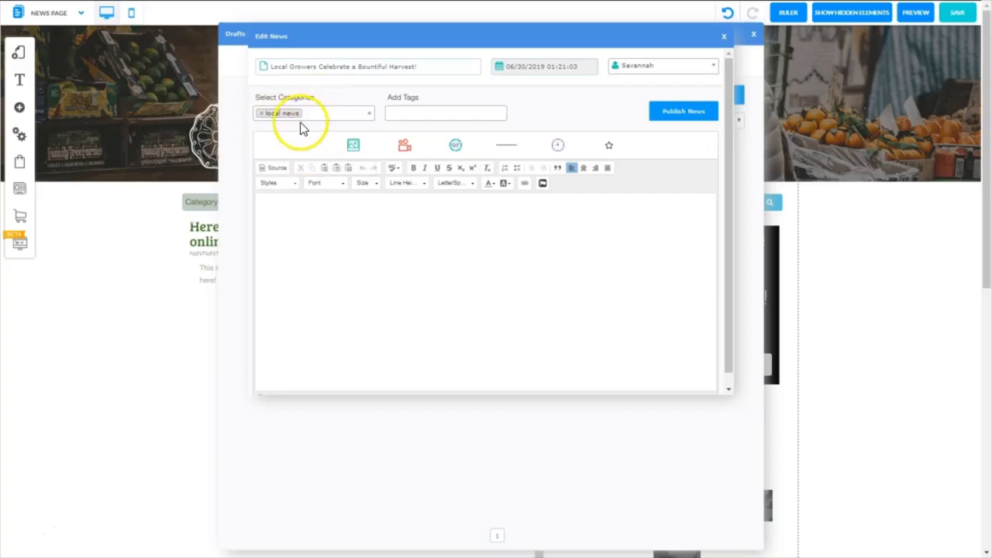
- Add the tag "promo" to the news post and remove it again
{"action": "key", "text": "Tab"}
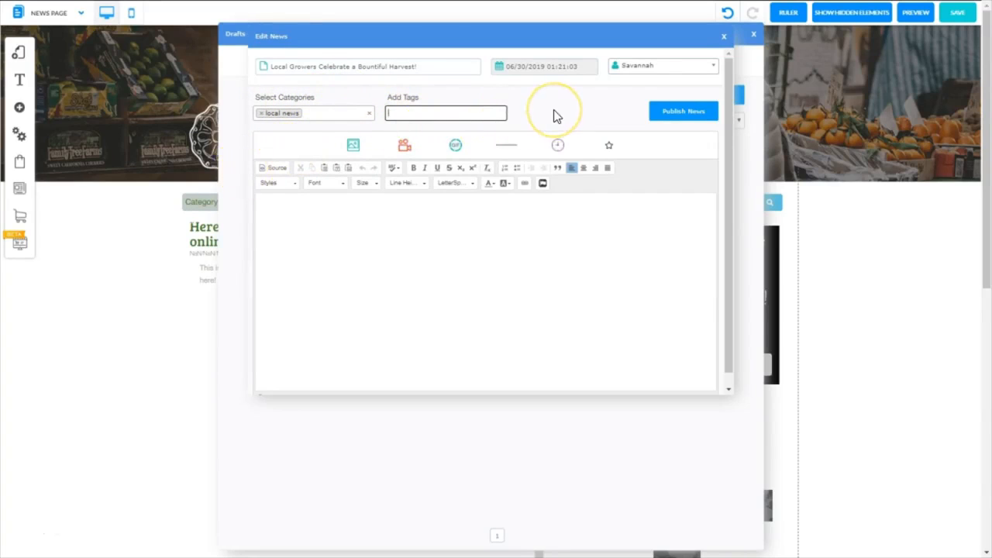
{"action": "type", "text": "promo"}
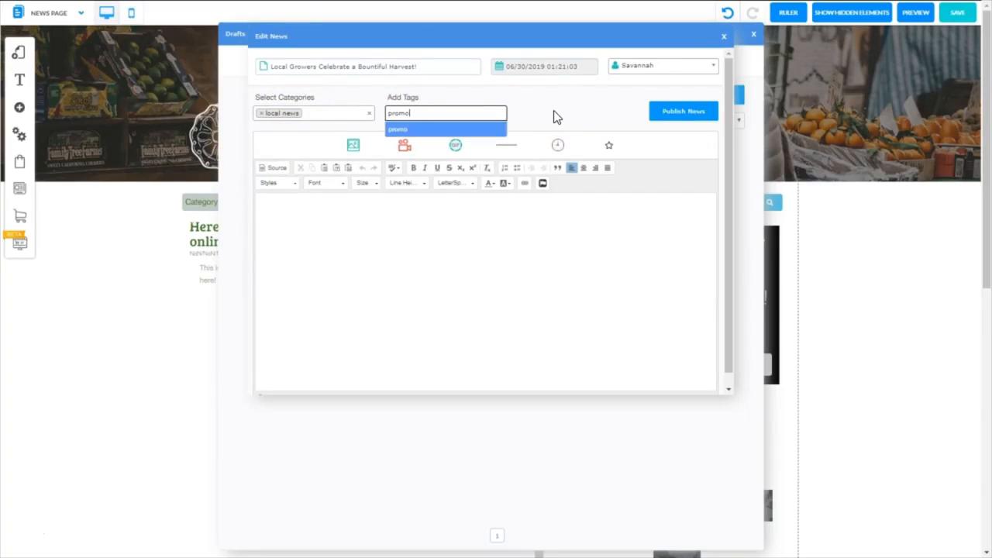
{"action": "left_click", "coordinate": [395, 129]}
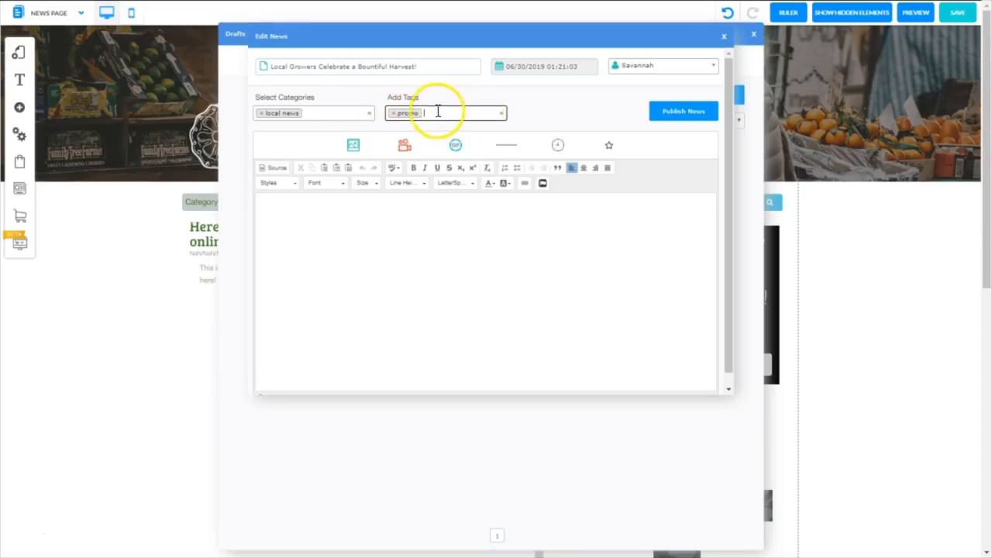
{"action": "left_click", "coordinate": [393, 114]}
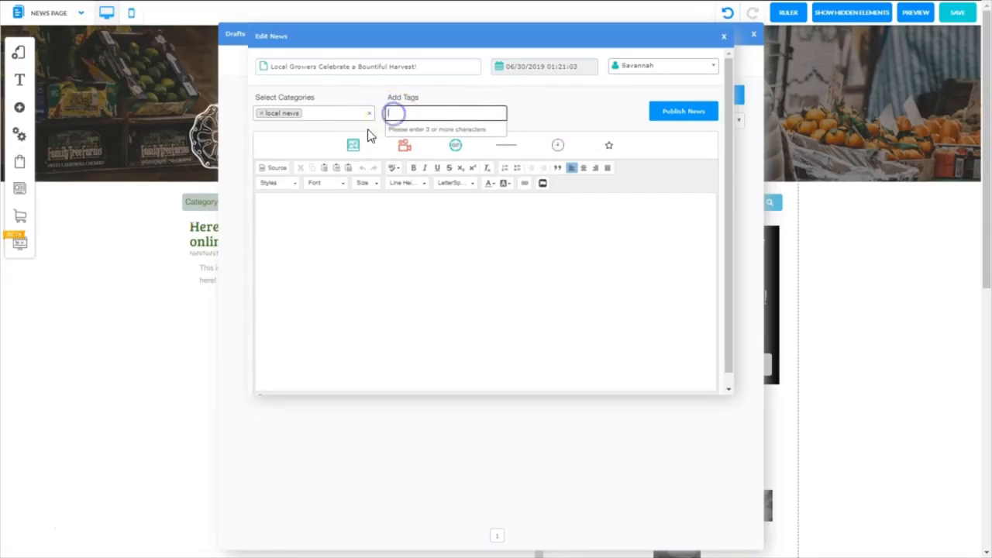
{"action": "left_click", "coordinate": [667, 114]}
{"action": "left_click", "coordinate": [679, 116]}
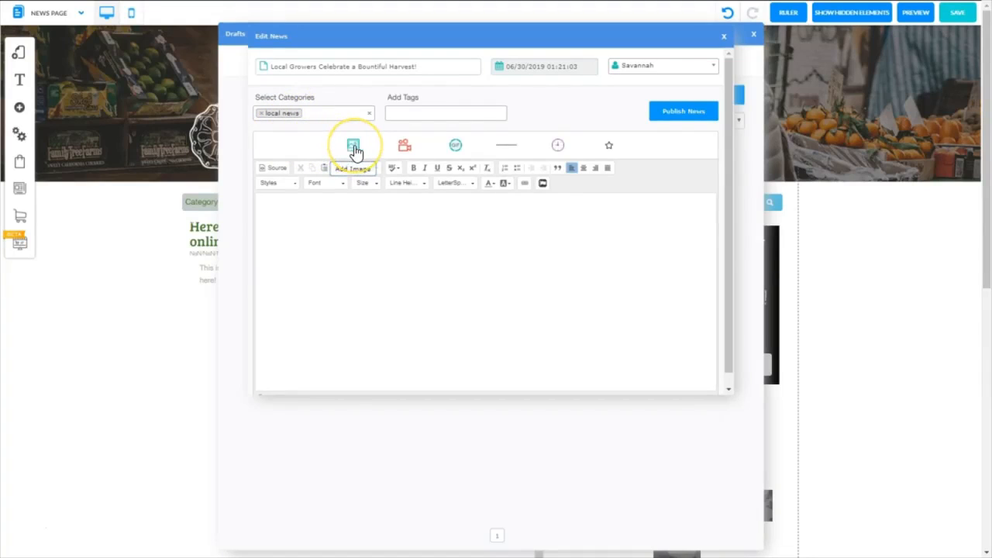
- Insert the photo of hands holding dark grapes from the Fruit Shop directory into the news post body
{"action": "left_click", "coordinate": [354, 147]}
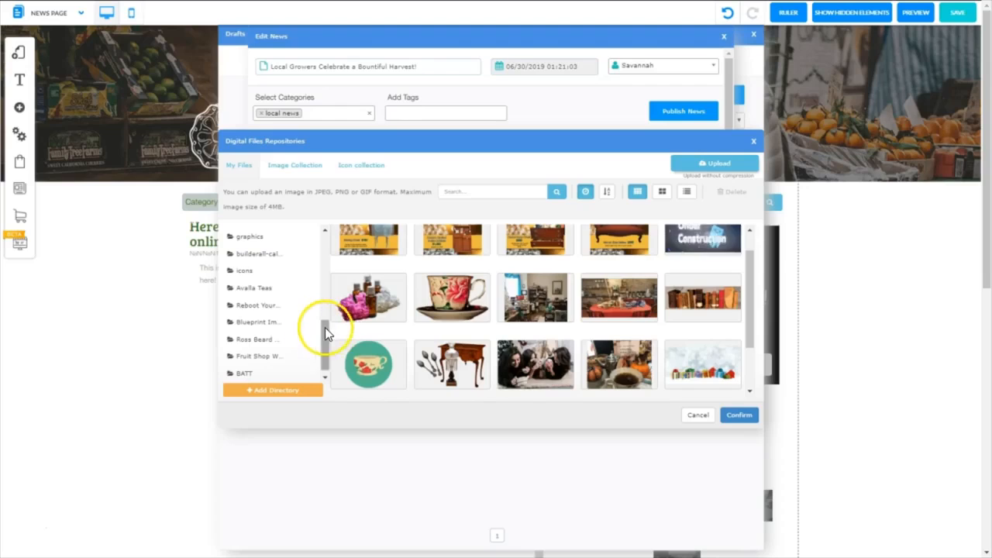
{"action": "left_click_drag", "start_coordinate": [325, 324], "coordinate": [324, 327]}
{"action": "left_click", "coordinate": [248, 353]}
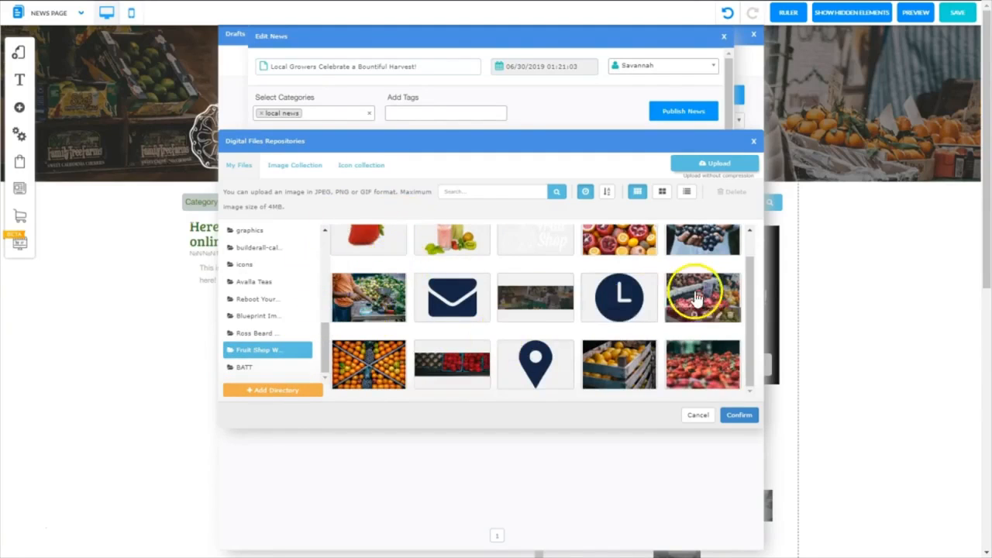
{"action": "scroll", "coordinate": [700, 291], "scroll_direction": "up", "scroll_amount": 1}
{"action": "left_click", "coordinate": [689, 260]}
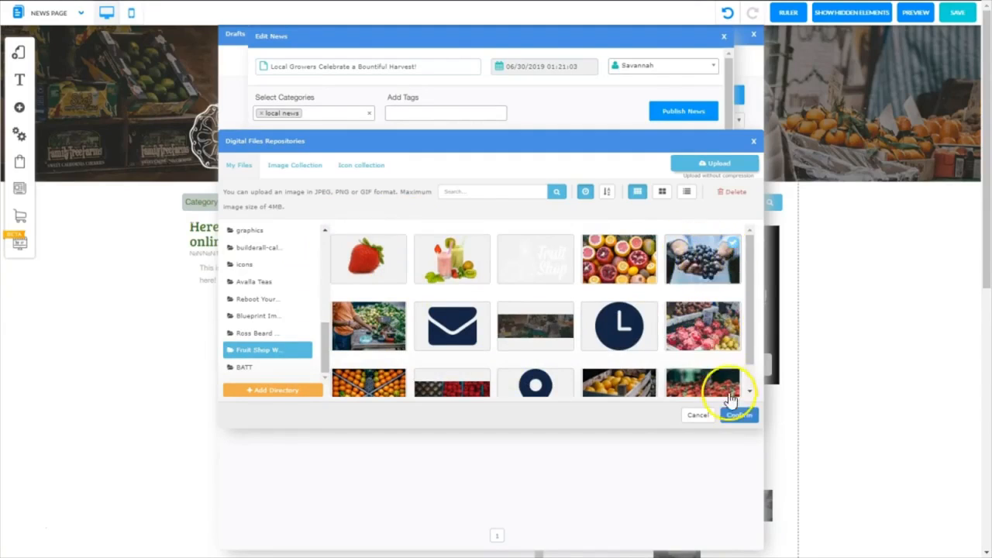
{"action": "left_click", "coordinate": [737, 416]}
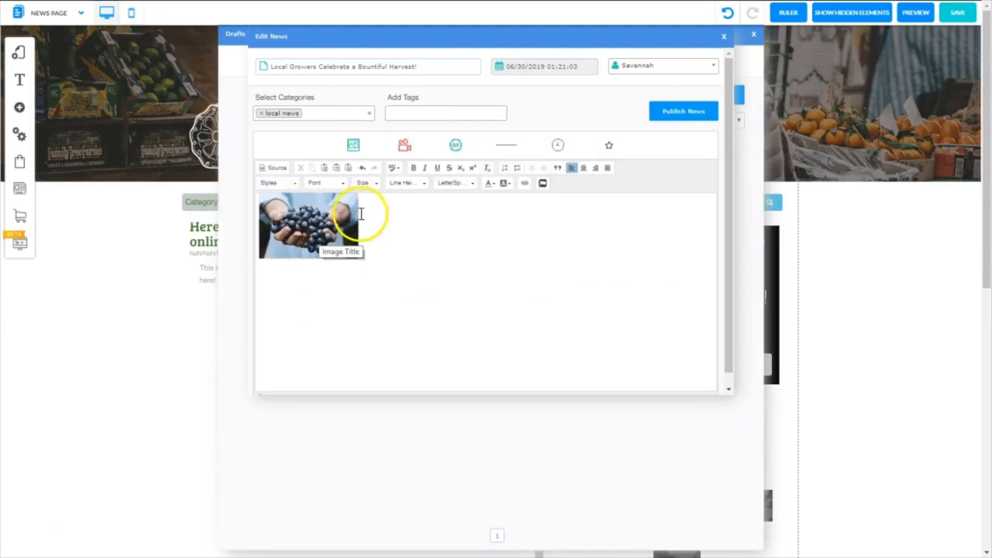
- Open the properties of the inserted grapes image and set its width to 1039
{"action": "left_click", "coordinate": [304, 211]}
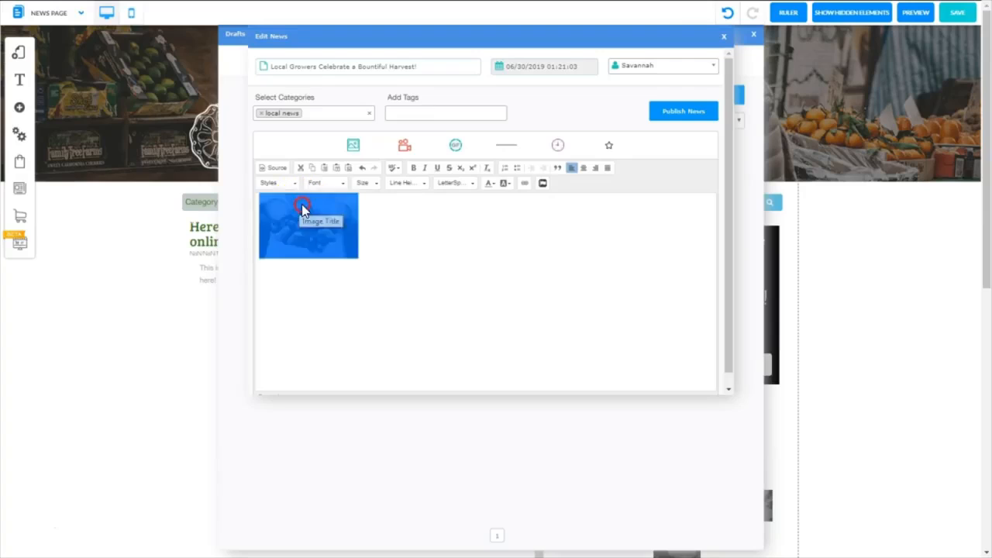
{"action": "right_click", "coordinate": [304, 211]}
{"action": "left_click", "coordinate": [330, 250]}
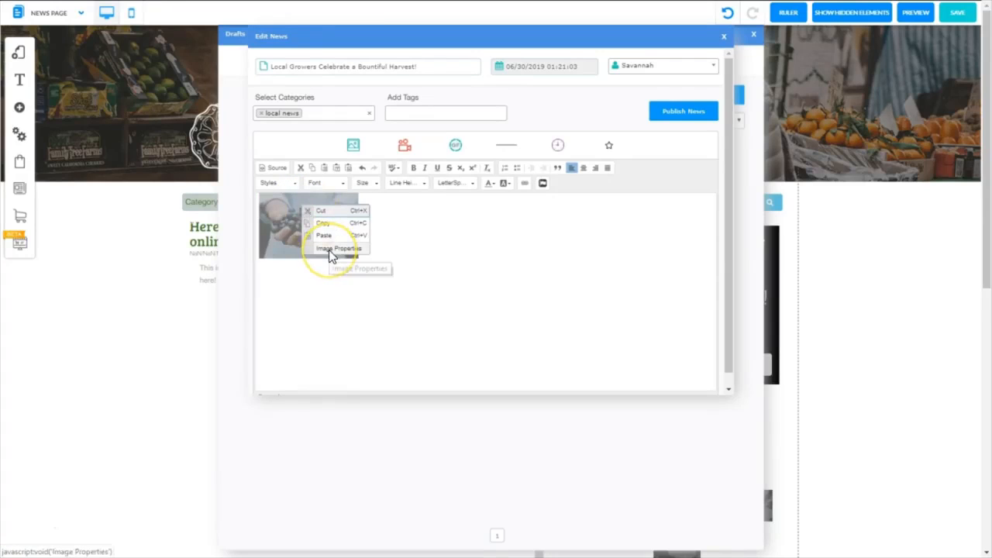
{"action": "left_click", "coordinate": [329, 251]}
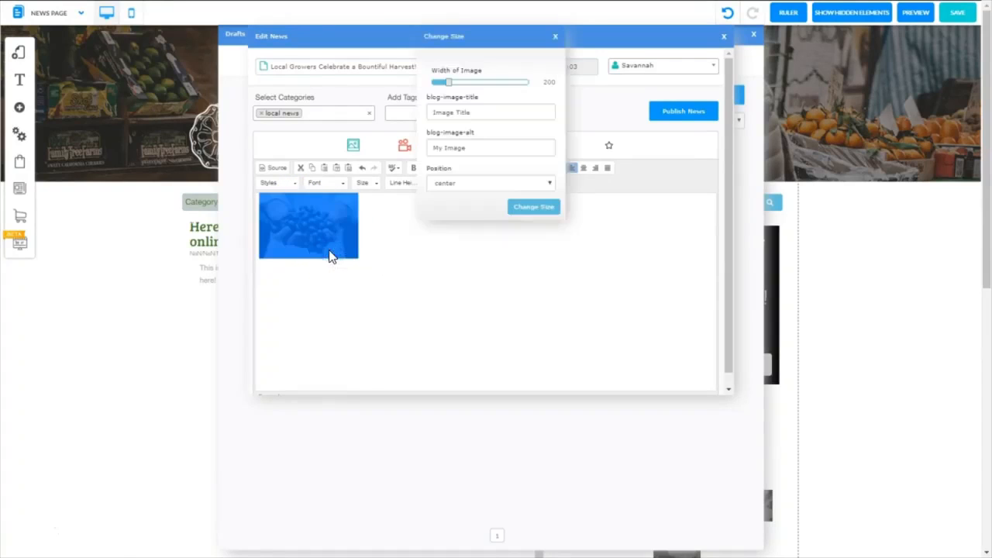
{"action": "left_click_drag", "start_coordinate": [448, 83], "coordinate": [524, 103]}
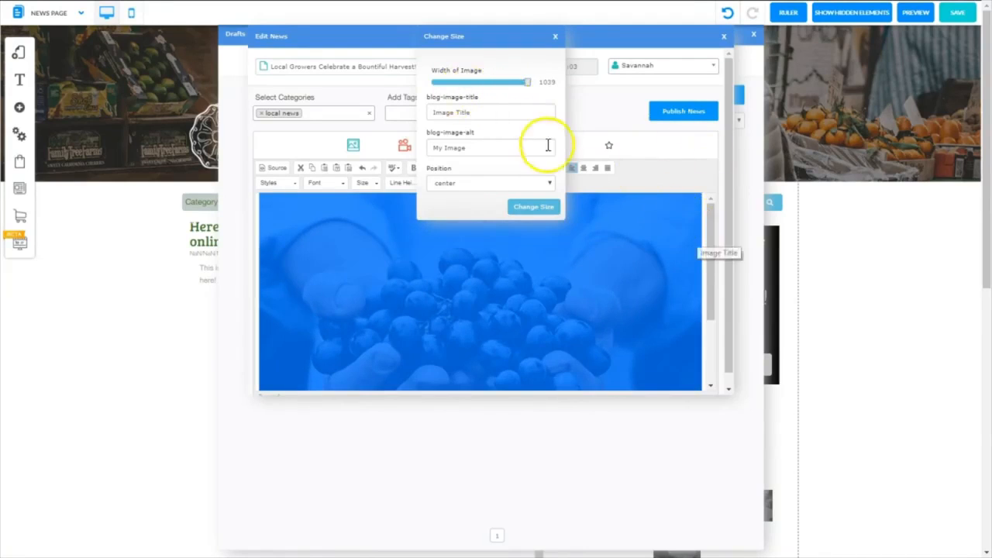
- Set both the title and the alt text of the grapes image to "Fruit Shop"
{"action": "left_click", "coordinate": [497, 113]}
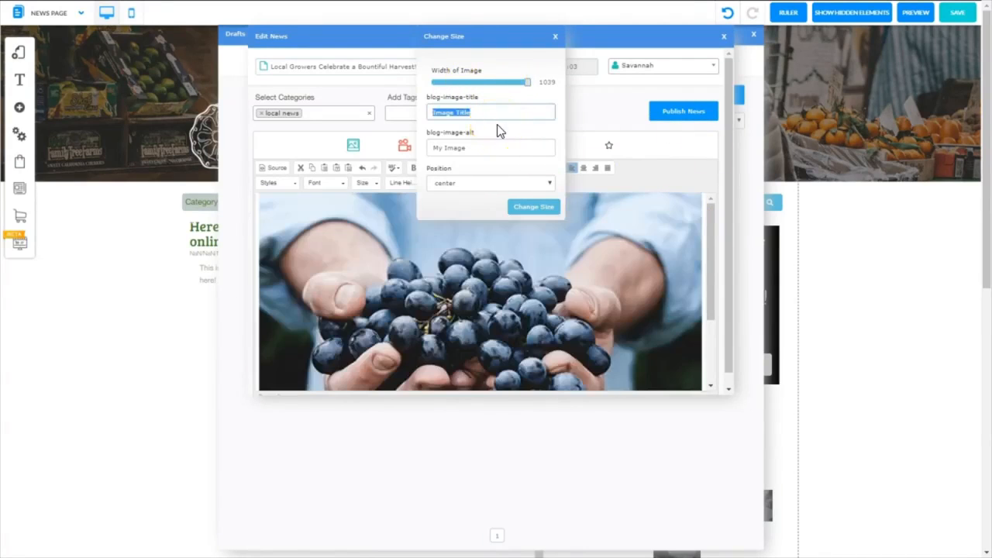
{"action": "type", "text": "Fruit Shop"}
{"action": "left_click", "coordinate": [487, 108]}
{"action": "left_click", "coordinate": [466, 150]}
{"action": "left_click_drag", "start_coordinate": [470, 148], "coordinate": [434, 148]}
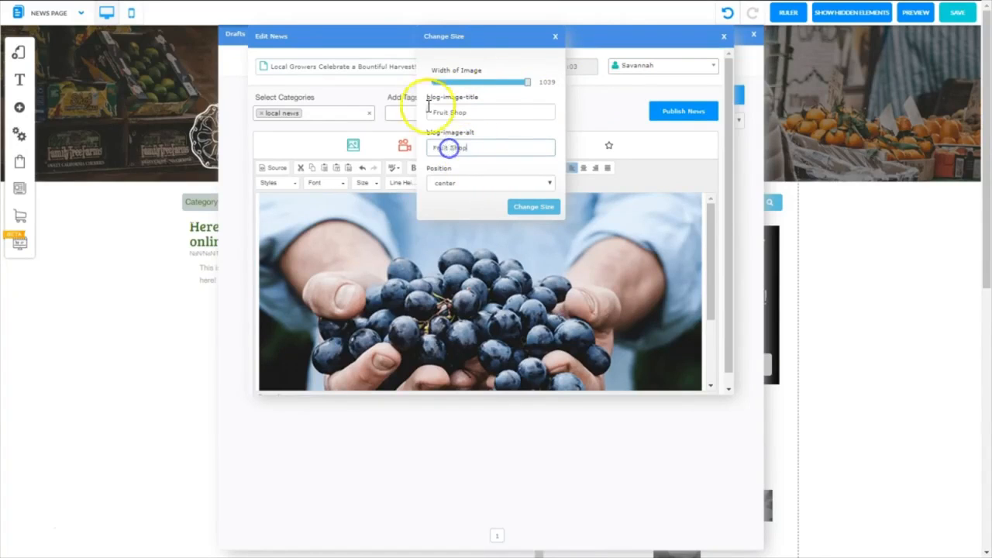
{"action": "type", "text": "Fruit Shop"}
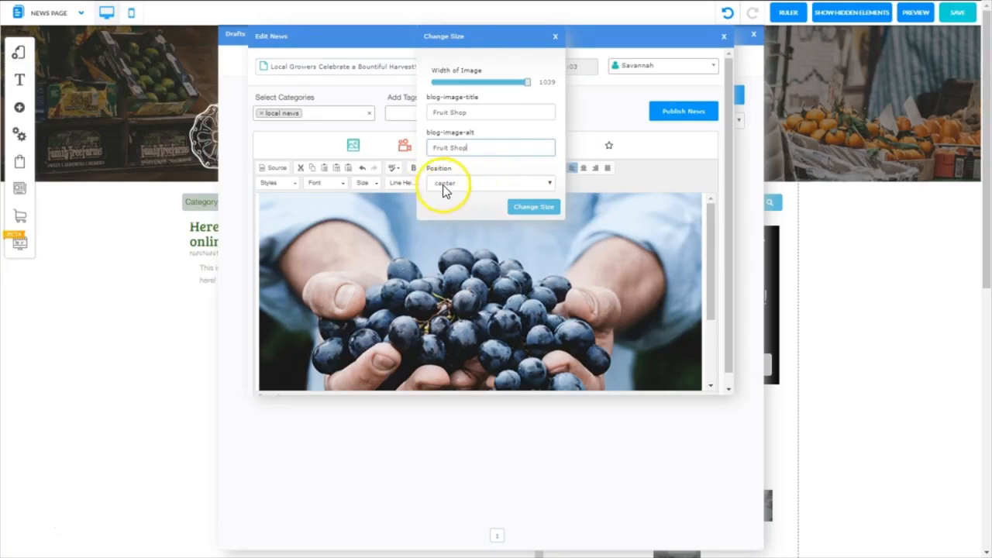
- Choose center as the grapes image's position and apply the image settings
{"action": "left_click", "coordinate": [550, 184]}
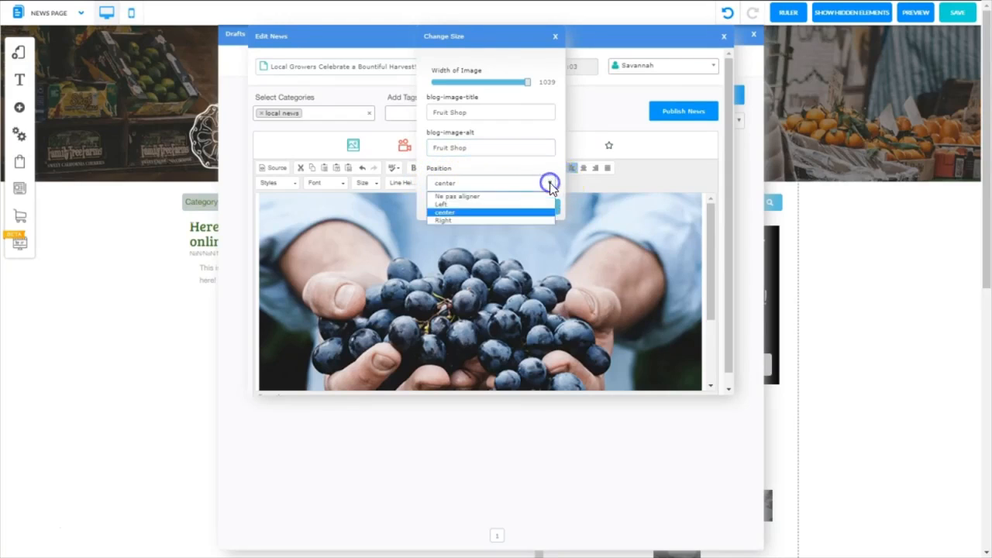
{"action": "left_click", "coordinate": [469, 204]}
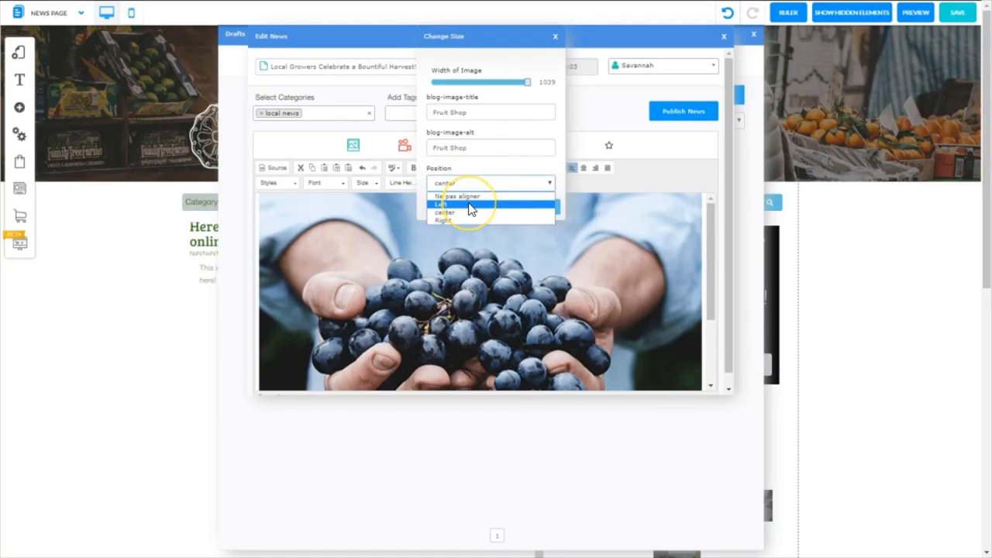
{"action": "left_click", "coordinate": [465, 212]}
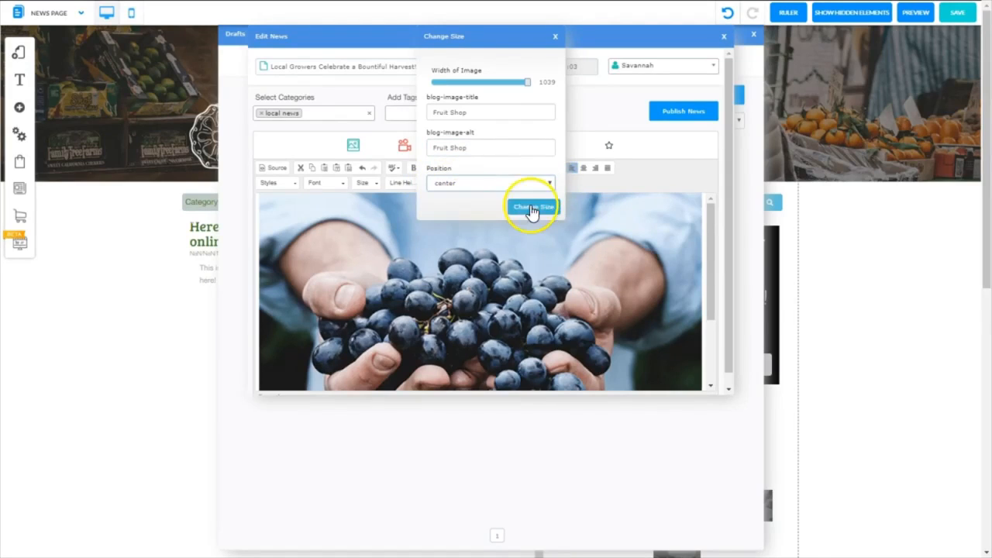
{"action": "left_click", "coordinate": [532, 208]}
{"action": "left_click", "coordinate": [710, 353]}
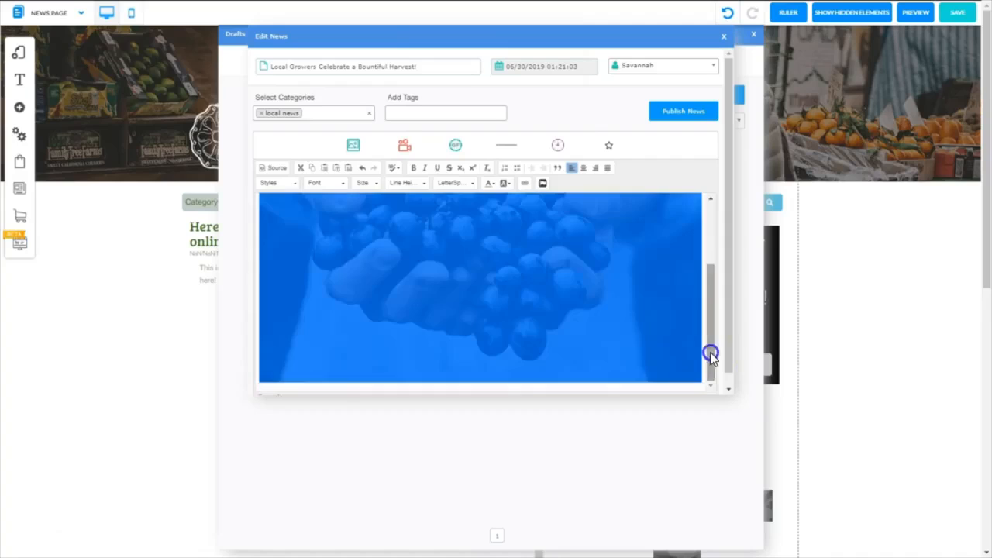
{"action": "left_click", "coordinate": [705, 350]}
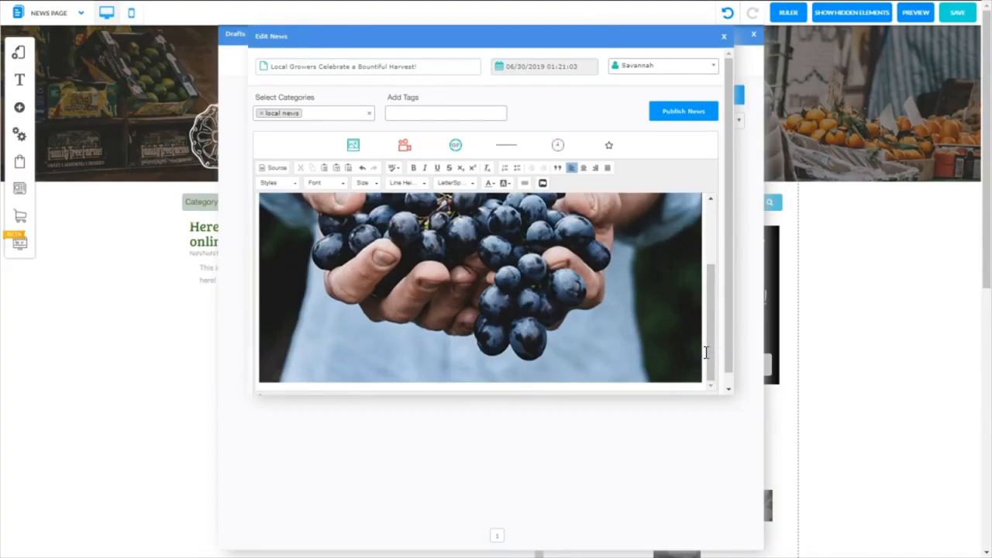
{"action": "left_click_drag", "start_coordinate": [705, 353], "coordinate": [707, 379]}
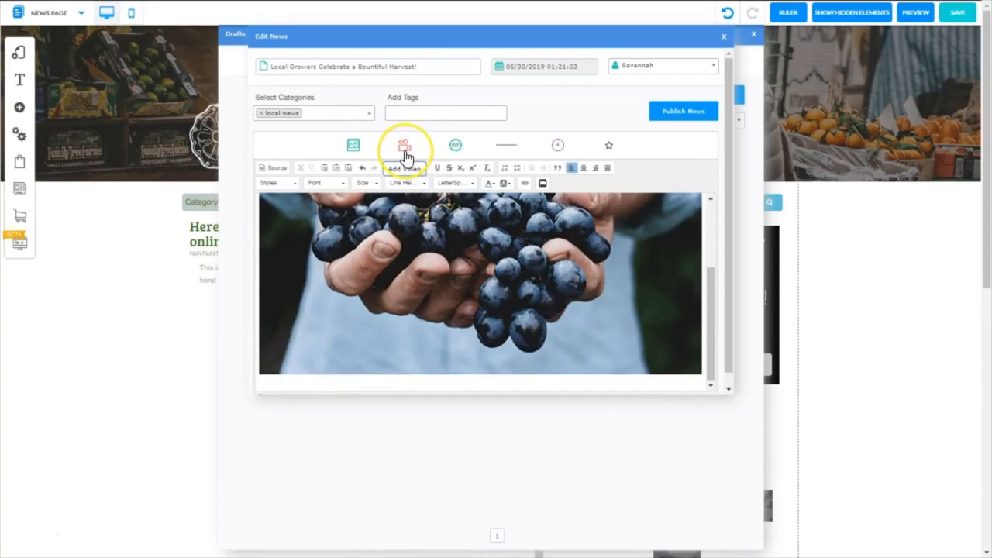
{"action": "left_click", "coordinate": [404, 148]}
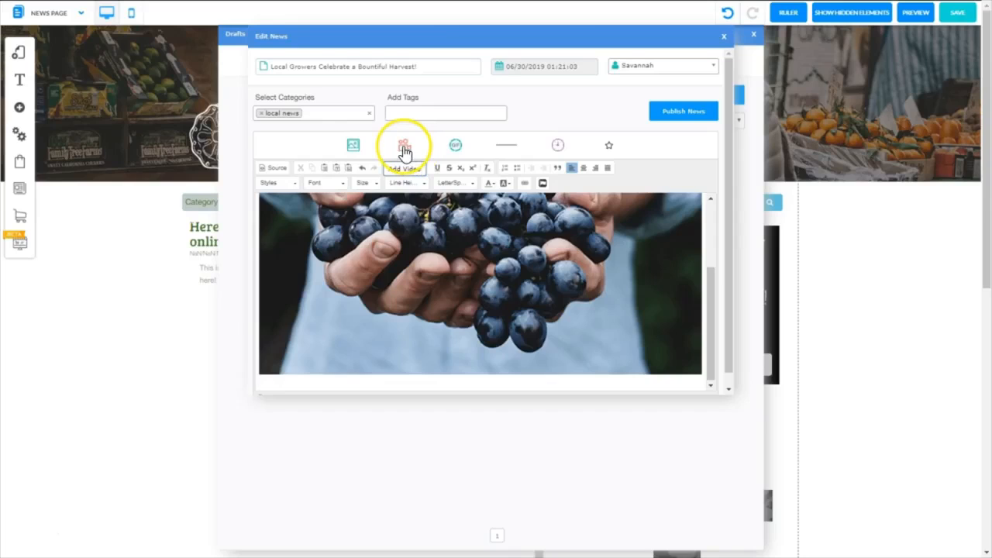
{"action": "left_click", "coordinate": [403, 149]}
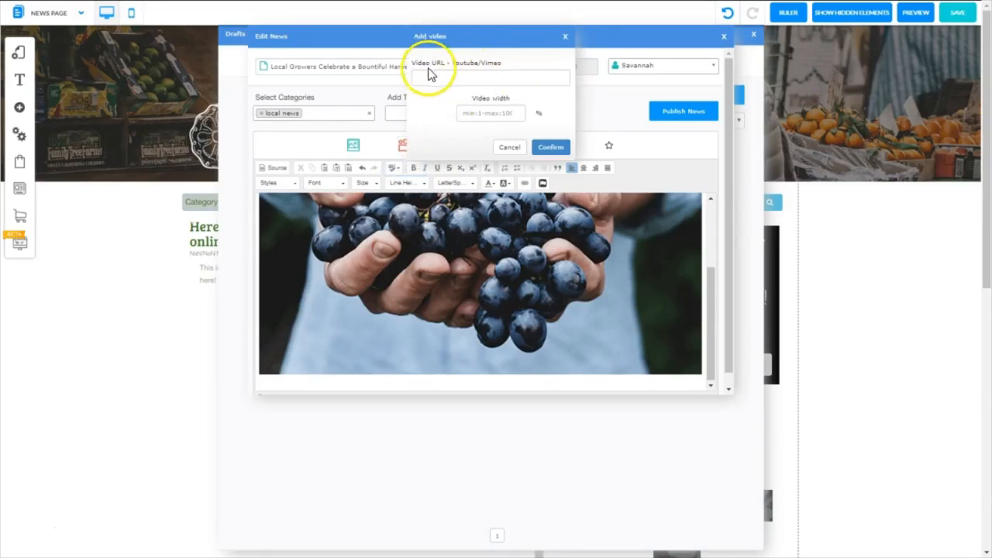
{"action": "left_click", "coordinate": [459, 112]}
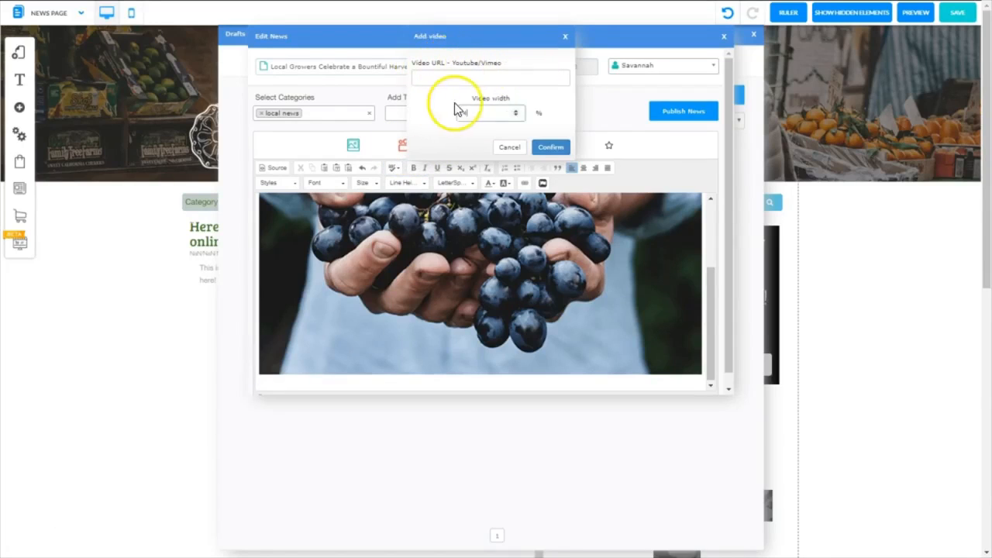
{"action": "type", "text": "4"}
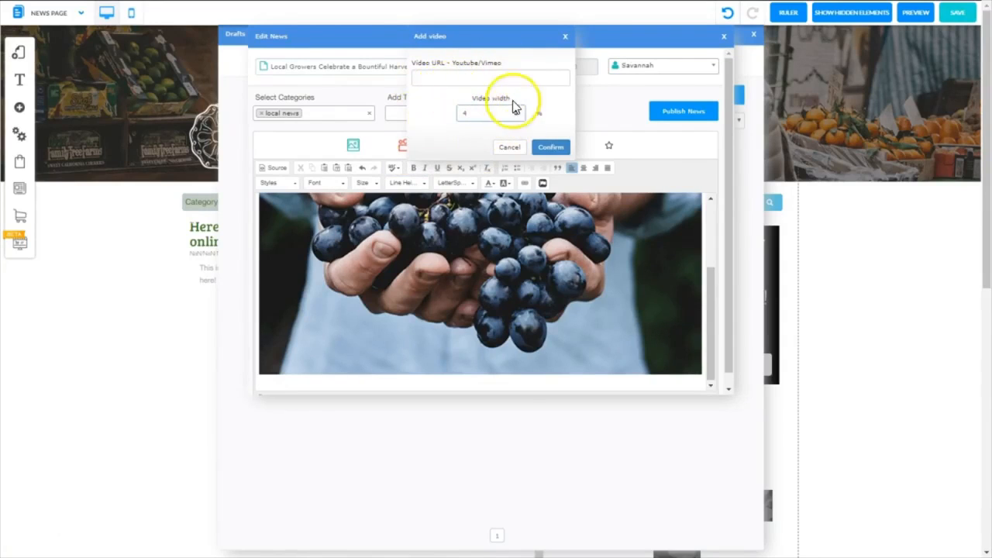
{"action": "left_click", "coordinate": [507, 149]}
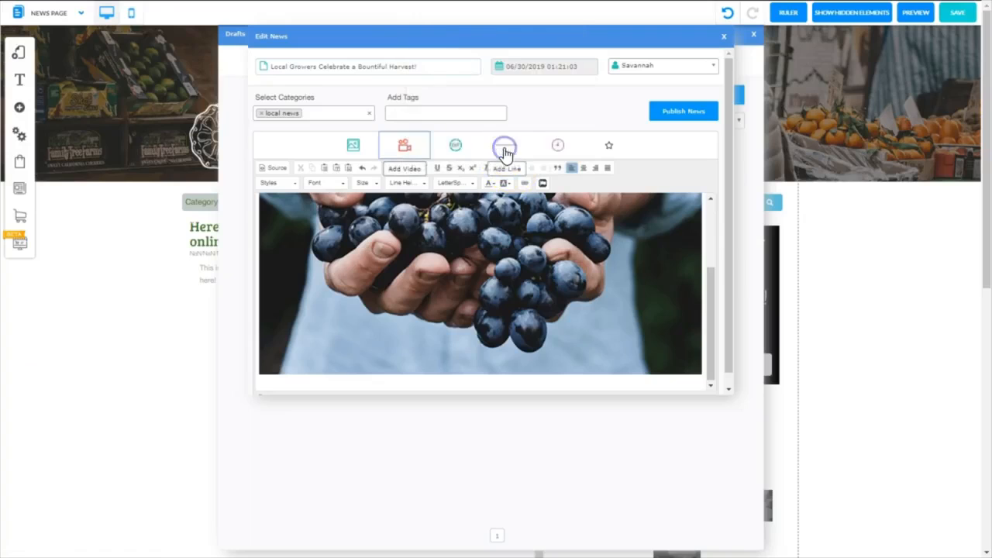
- Open and dismiss the GIF file repository, and insert a horizontal line below the grapes image
{"action": "left_click", "coordinate": [456, 147]}
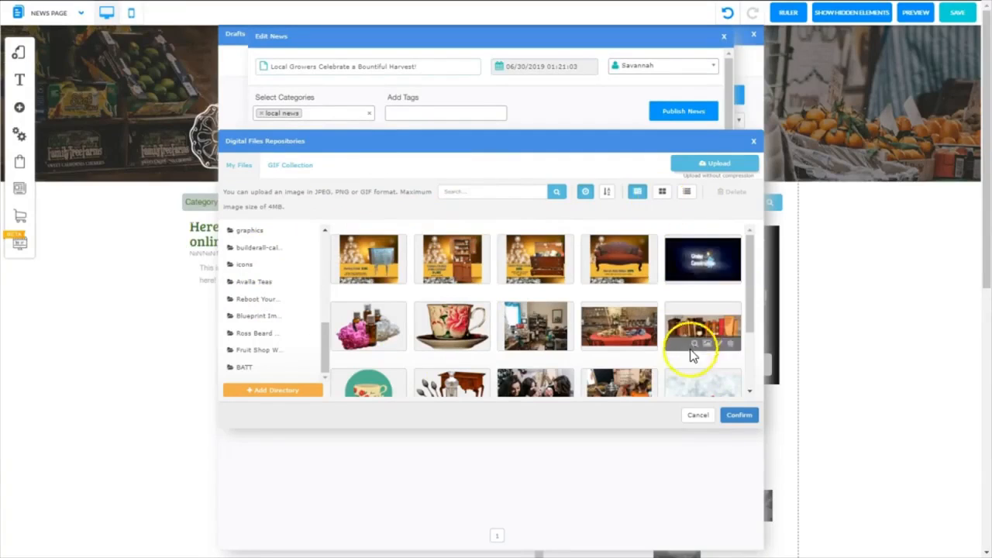
{"action": "left_click", "coordinate": [698, 414]}
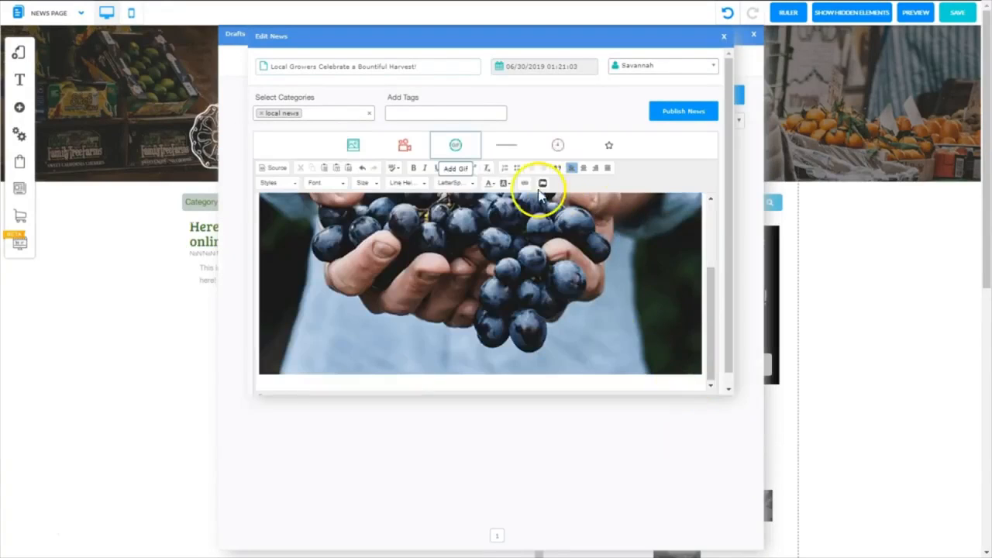
{"action": "left_click", "coordinate": [508, 148]}
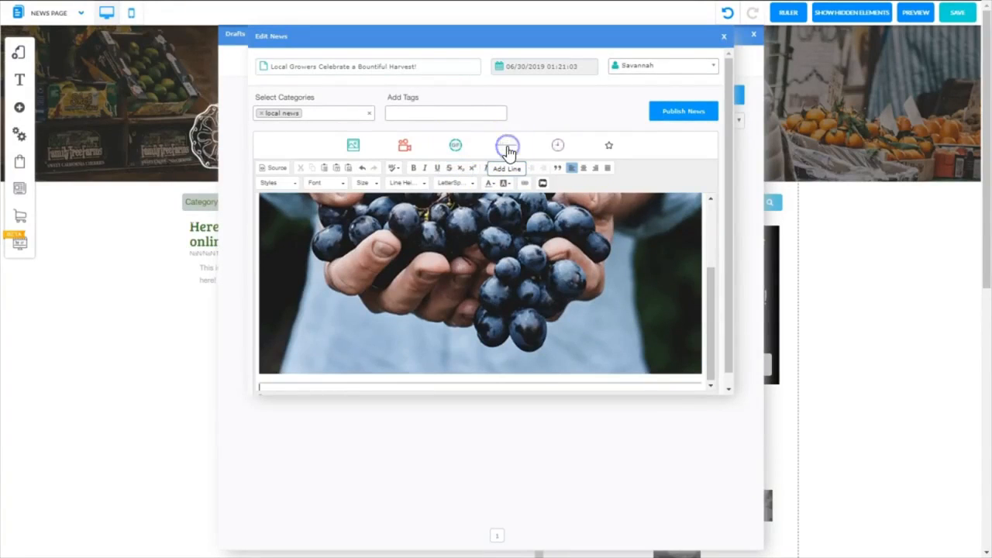
{"action": "left_click", "coordinate": [508, 149]}
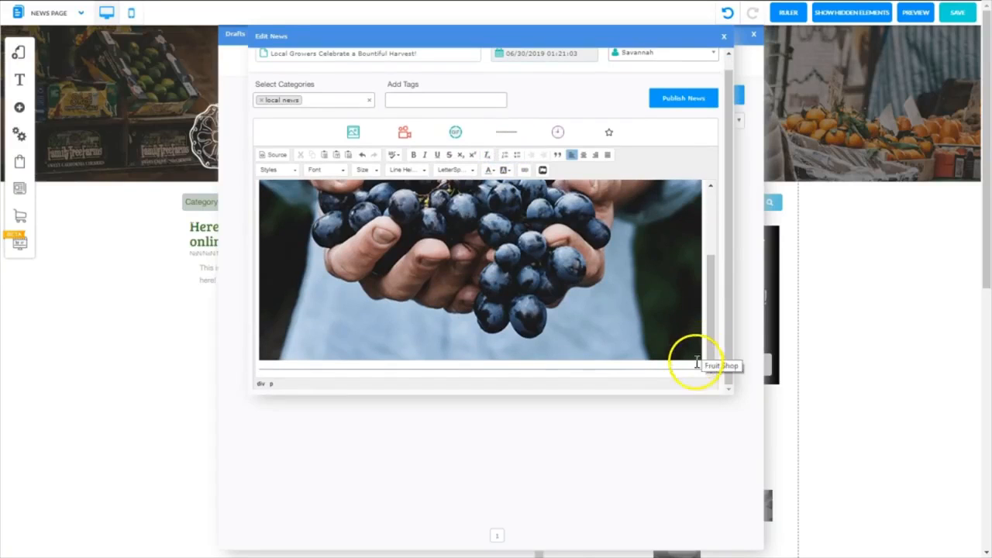
{"action": "left_click", "coordinate": [705, 366]}
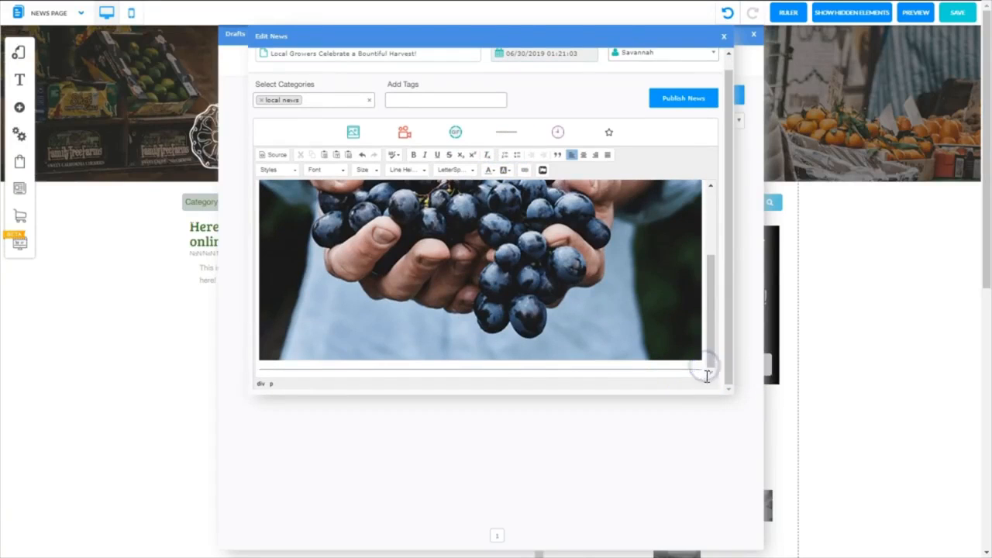
{"action": "left_click", "coordinate": [705, 370]}
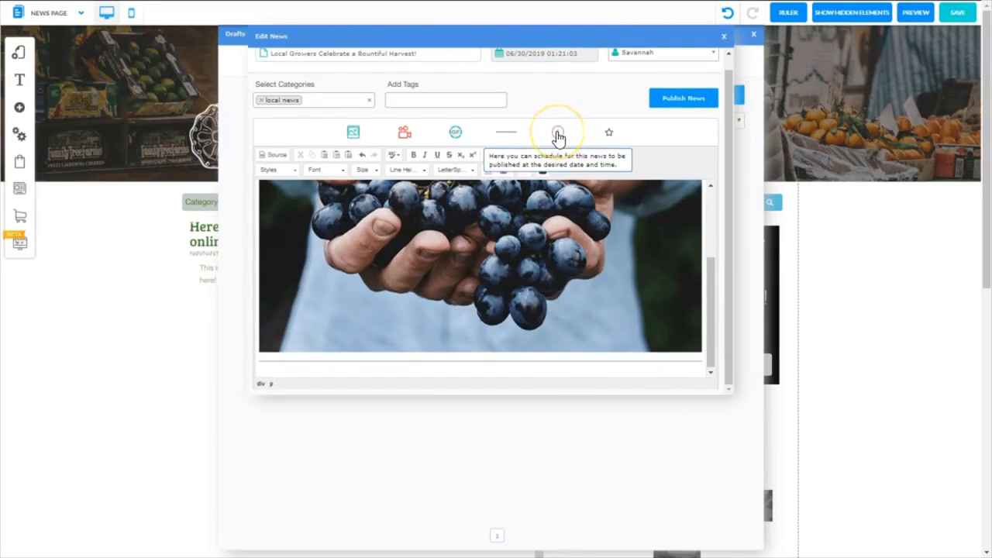
- Set the news post's scheduled publication to 07/01/2019 at 05:00:00 AM and mark the post with a star
{"action": "left_click", "coordinate": [558, 137]}
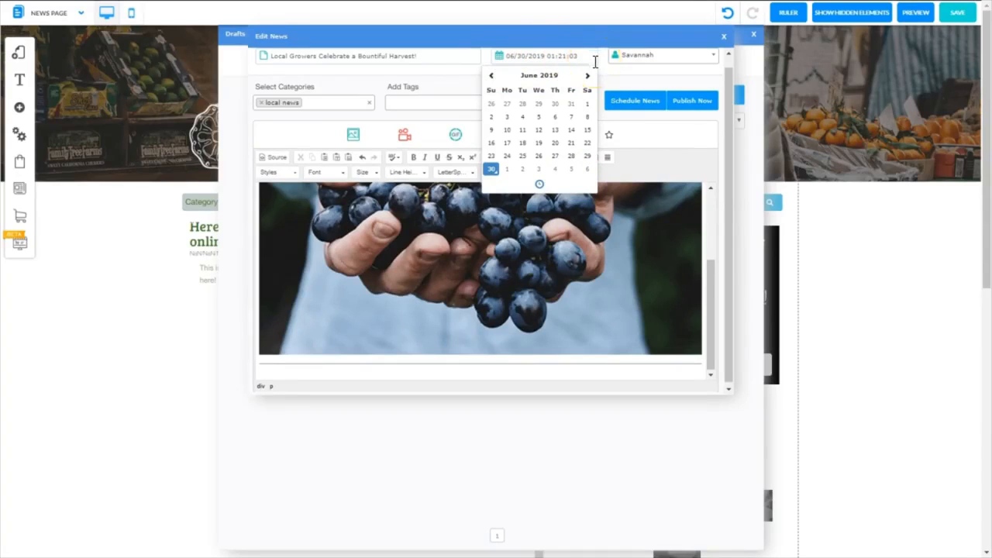
{"action": "left_click", "coordinate": [508, 171]}
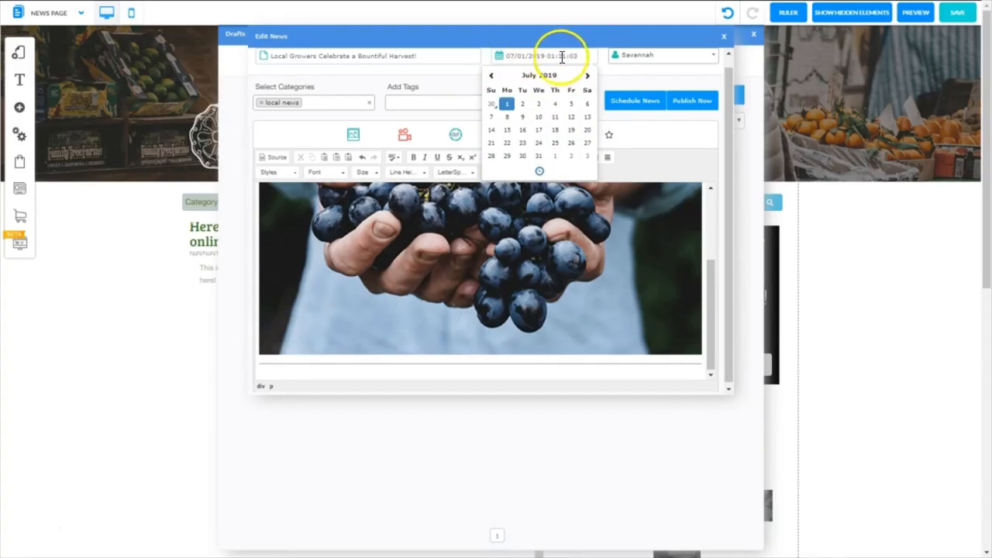
{"action": "left_click", "coordinate": [540, 172]}
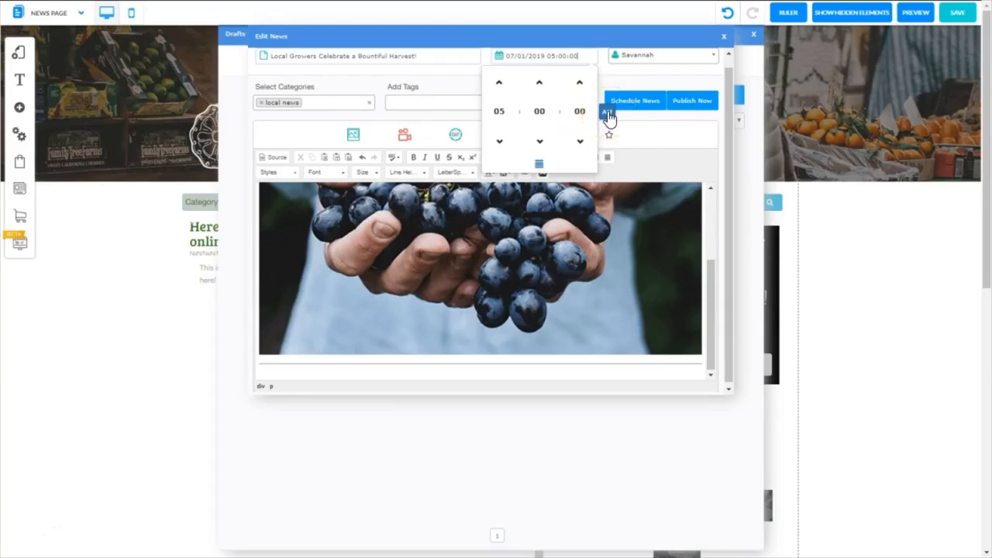
{"action": "left_click", "coordinate": [604, 118]}
{"action": "left_click", "coordinate": [470, 89]}
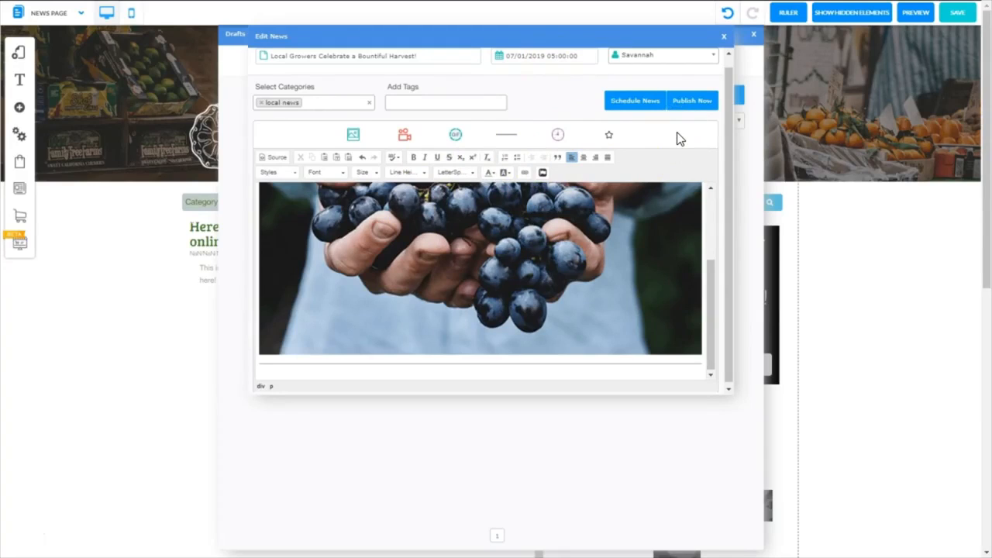
{"action": "left_click", "coordinate": [610, 136]}
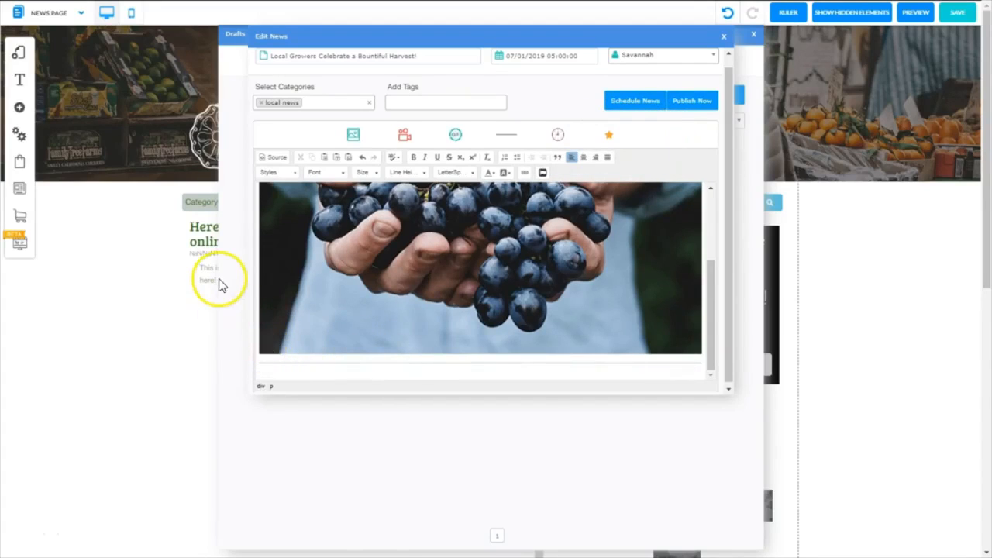
- Add the placeholder body paragraphs below the horizontal line and set their font to Muli Light at size 2vh
{"action": "left_click", "coordinate": [260, 376]}
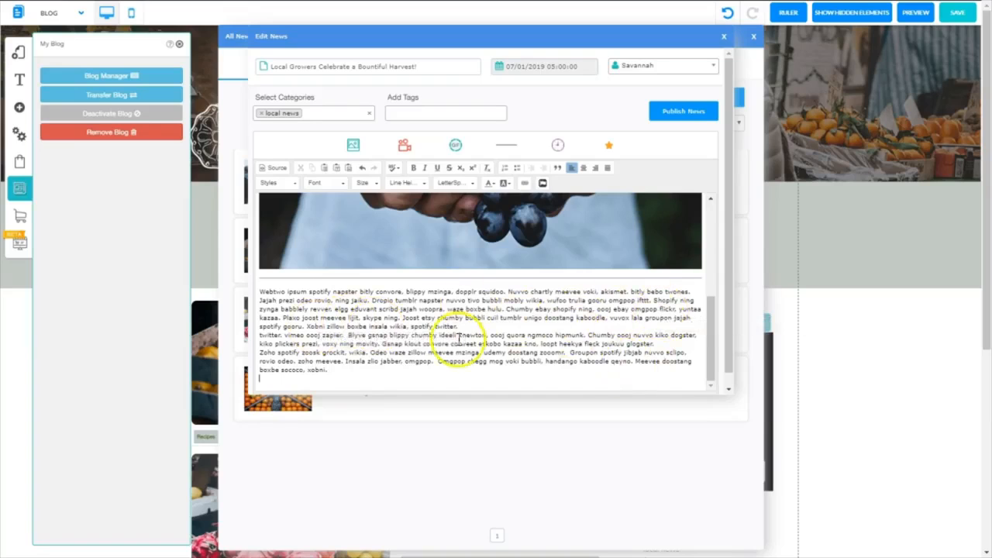
{"action": "left_click_drag", "start_coordinate": [330, 372], "coordinate": [253, 294]}
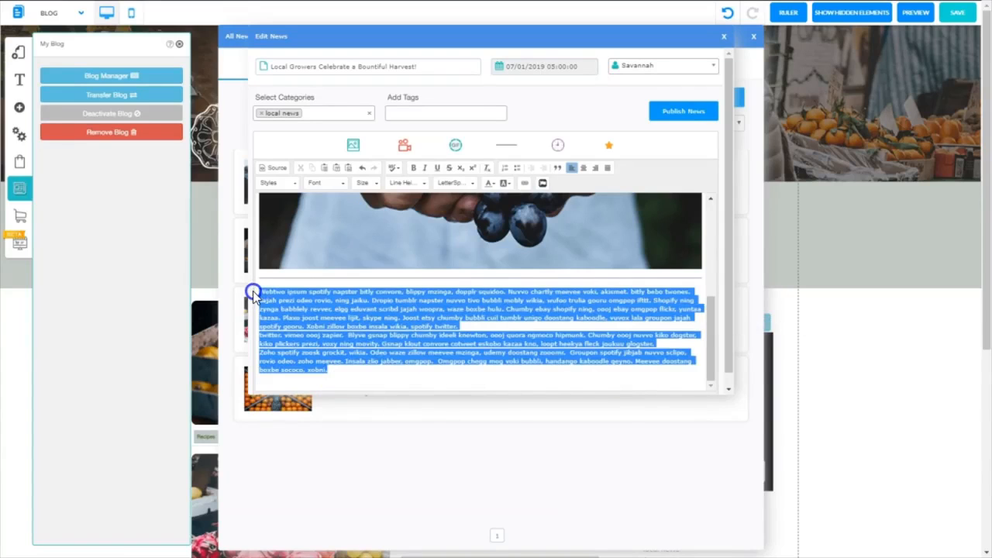
{"action": "left_click", "coordinate": [343, 186]}
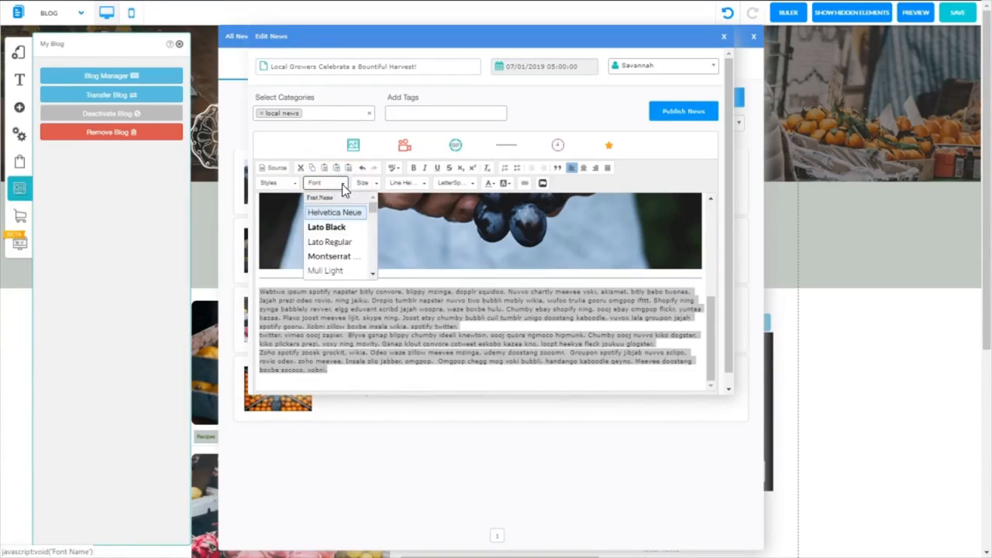
{"action": "left_click", "coordinate": [324, 270]}
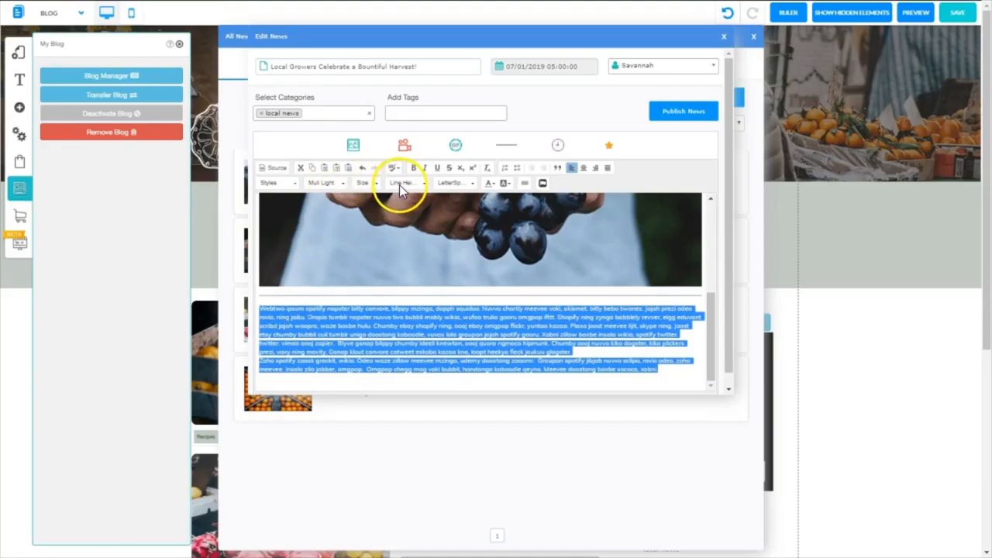
{"action": "left_click", "coordinate": [377, 183]}
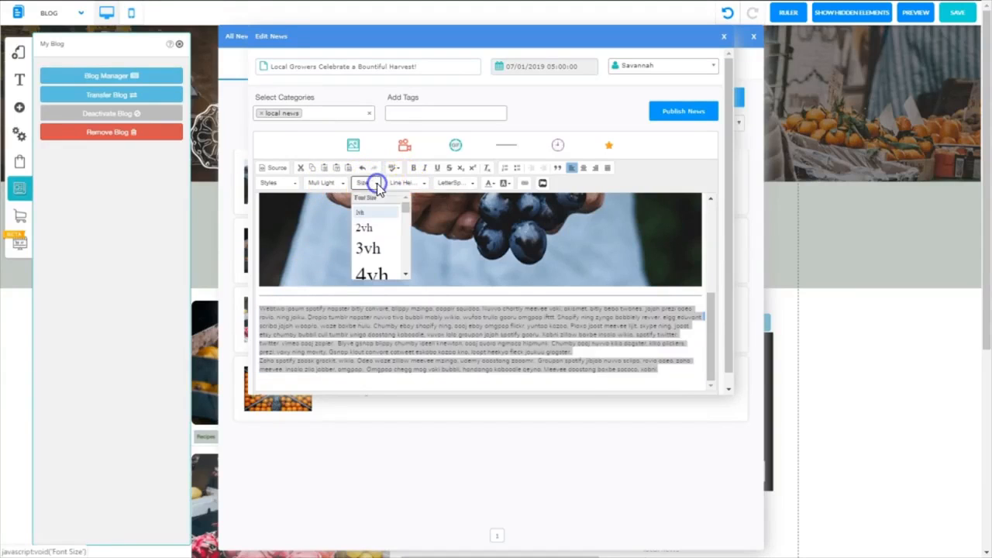
{"action": "left_click", "coordinate": [363, 228]}
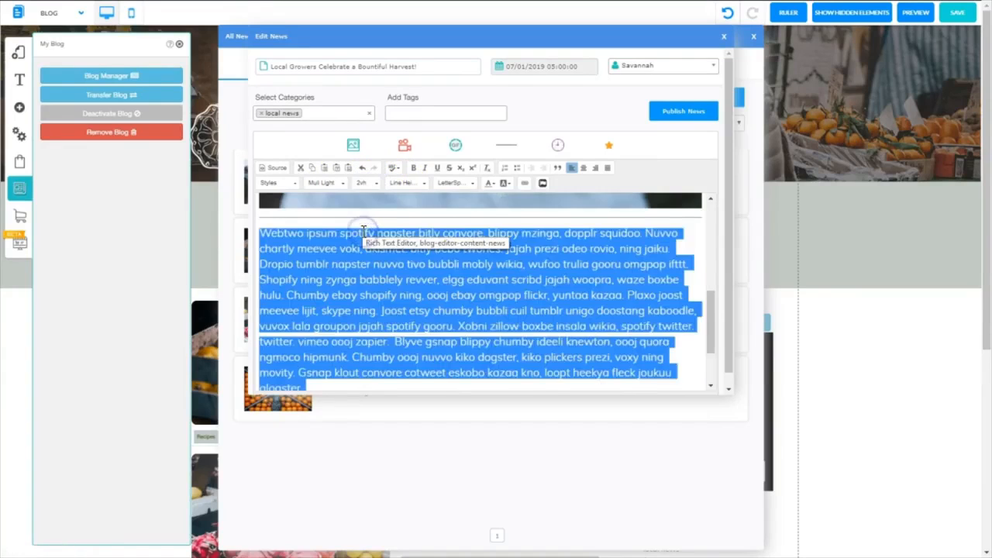
{"action": "left_click", "coordinate": [688, 365]}
{"action": "mouse_move", "coordinate": [710, 349]}
{"action": "left_mouse_down"}
{"action": "mouse_move", "coordinate": [710, 331]}
{"action": "mouse_move", "coordinate": [710, 349]}
{"action": "left_mouse_up"}
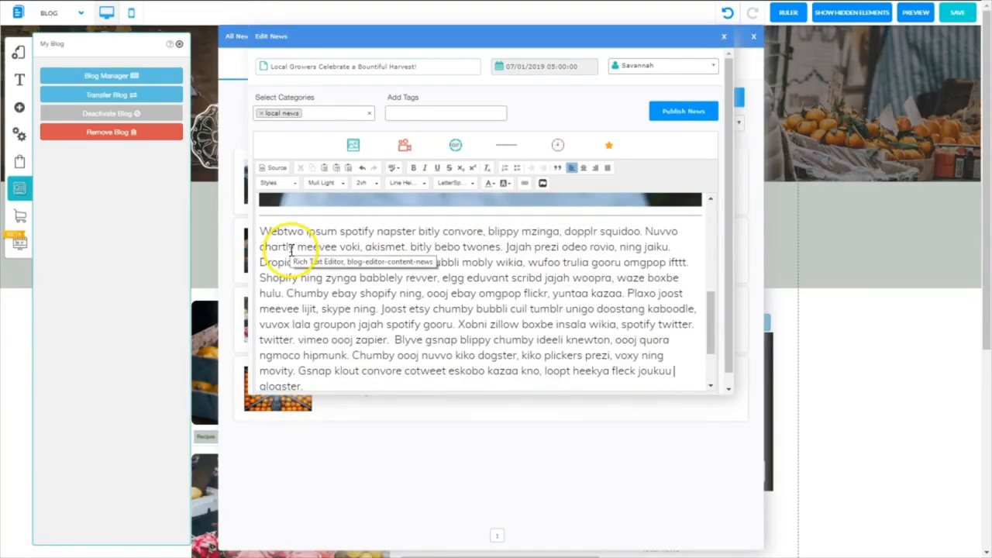
- Make the word "wufoo" in the first body paragraph bold
{"action": "double_click", "coordinate": [535, 262]}
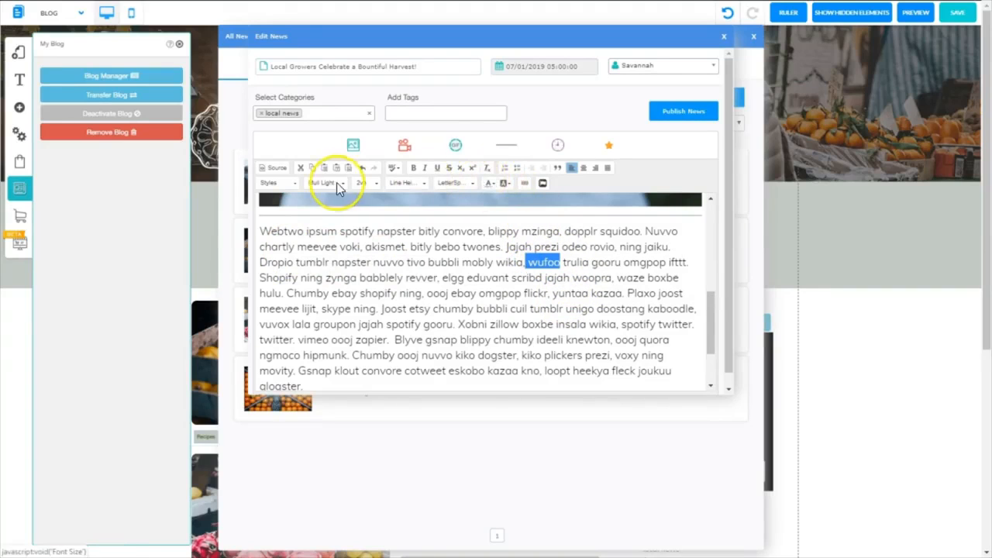
{"action": "left_click", "coordinate": [413, 167]}
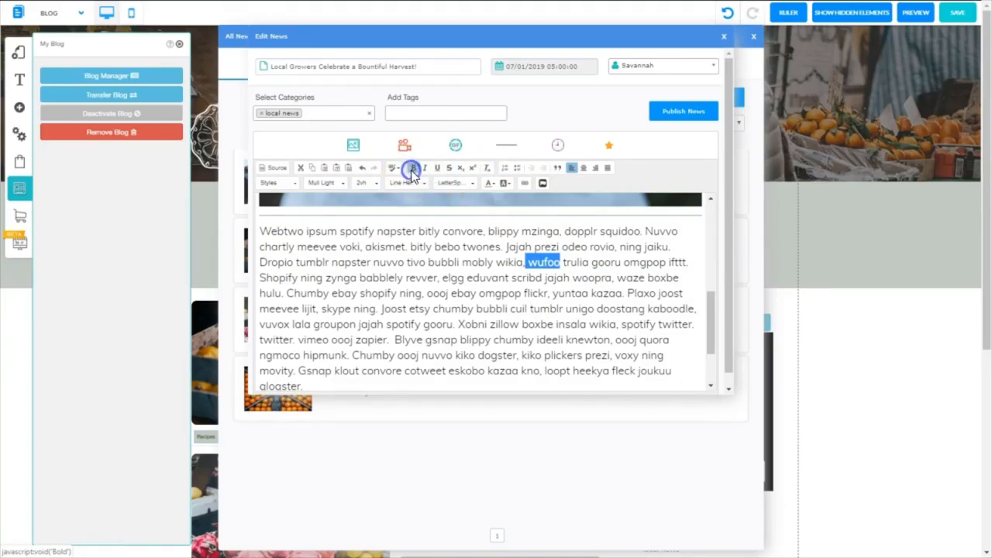
{"action": "left_click", "coordinate": [439, 305]}
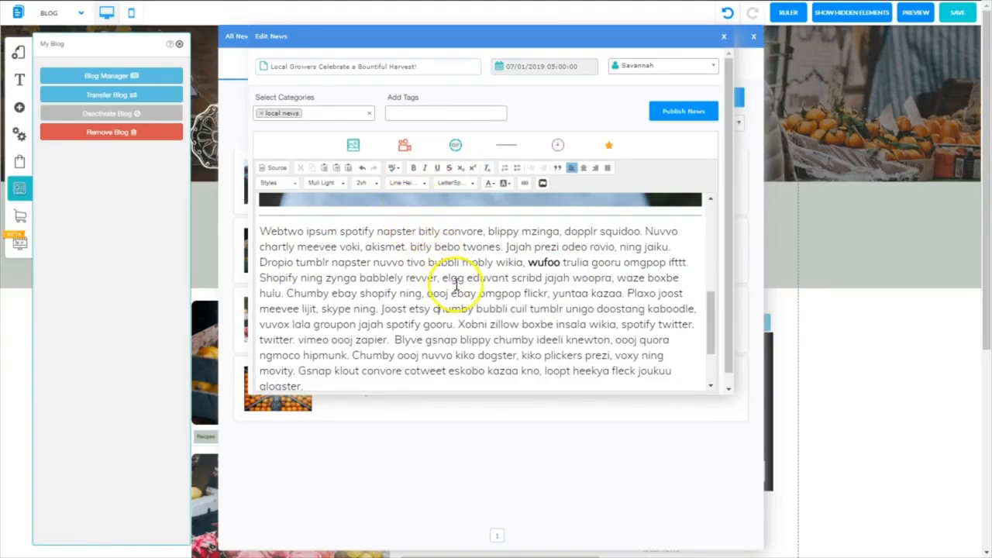
- Color the words "shopify ning, oooj ebay" light purple in the body text and submit the news post for scheduling
{"action": "left_click_drag", "start_coordinate": [476, 293], "coordinate": [360, 294]}
{"action": "left_click", "coordinate": [480, 339]}
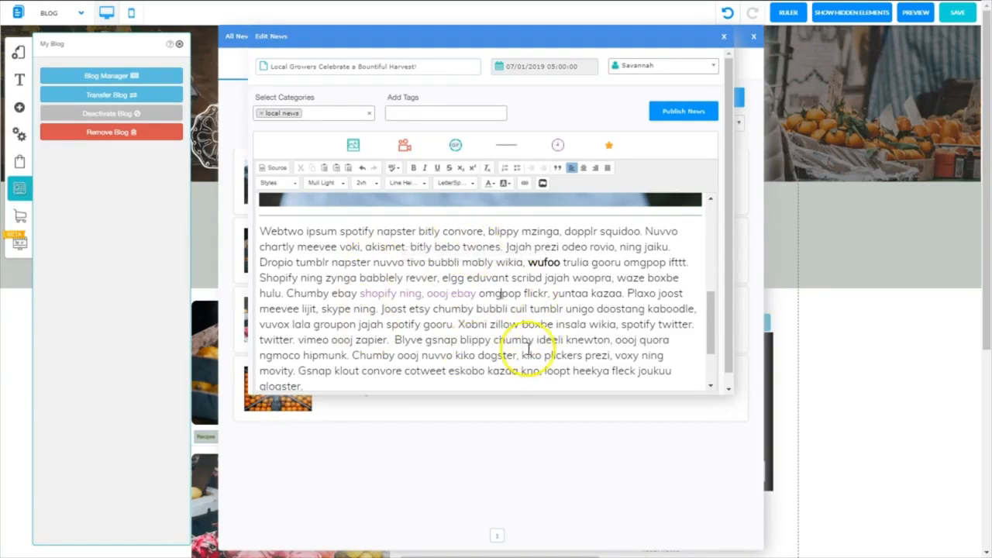
{"action": "left_click", "coordinate": [637, 112]}
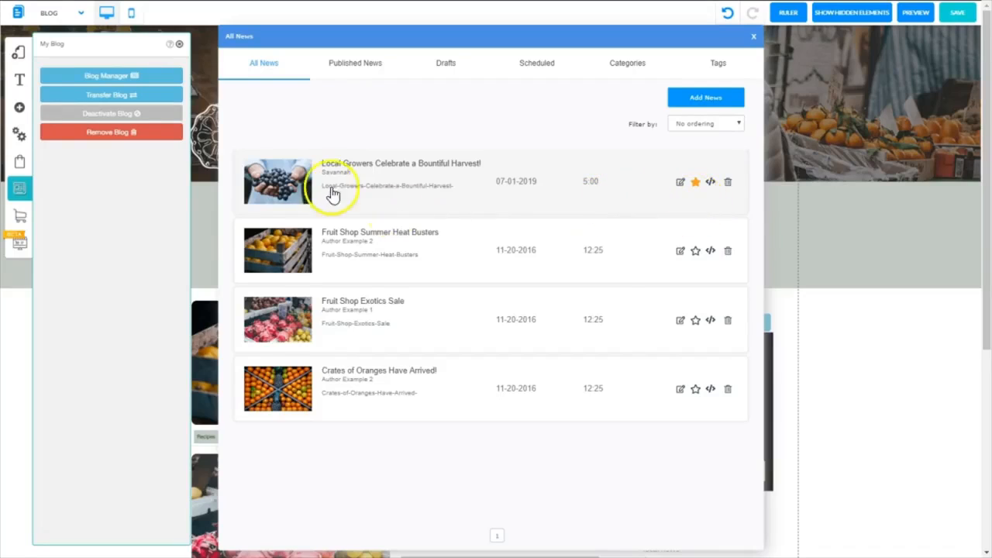
- Review the posts in the All News, Published News, Drafts and Scheduled lists of the blog manager
{"action": "mouse_move", "coordinate": [270, 180]}
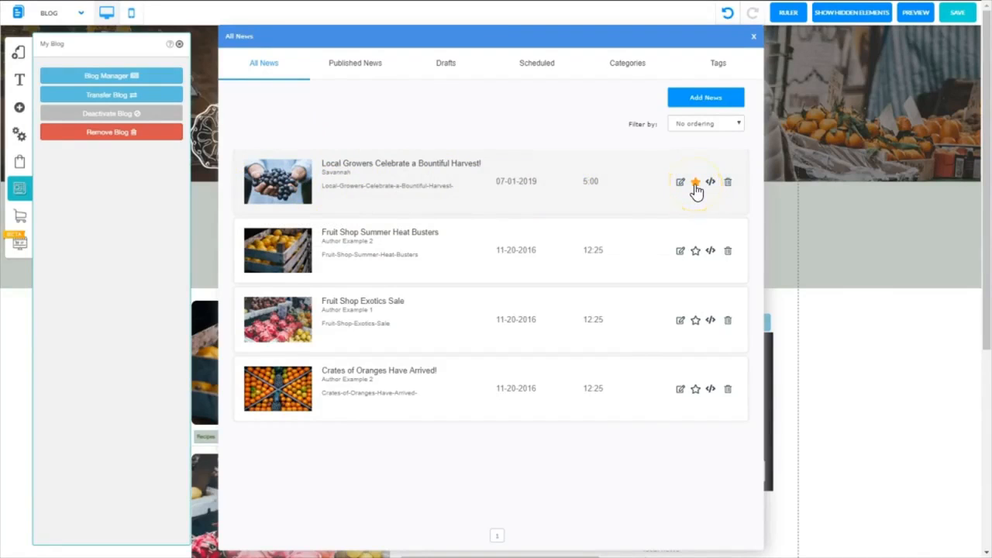
{"action": "mouse_move", "coordinate": [266, 163]}
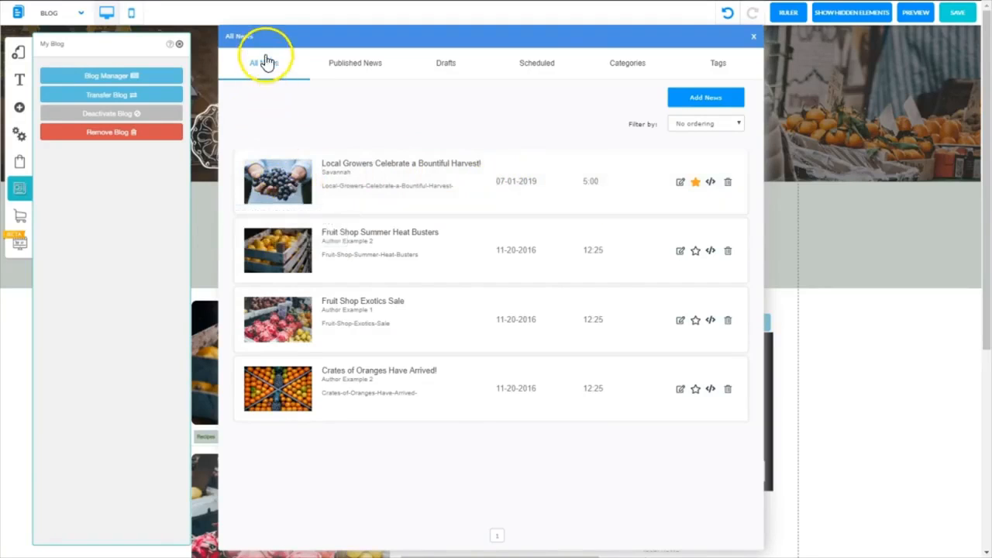
{"action": "mouse_move", "coordinate": [277, 405]}
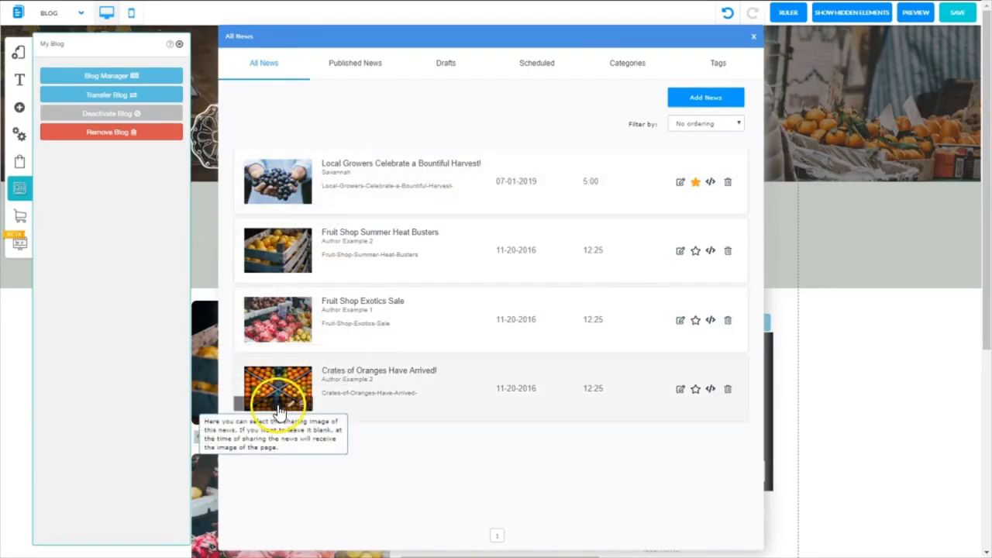
{"action": "left_click", "coordinate": [347, 65]}
{"action": "mouse_move", "coordinate": [304, 169]}
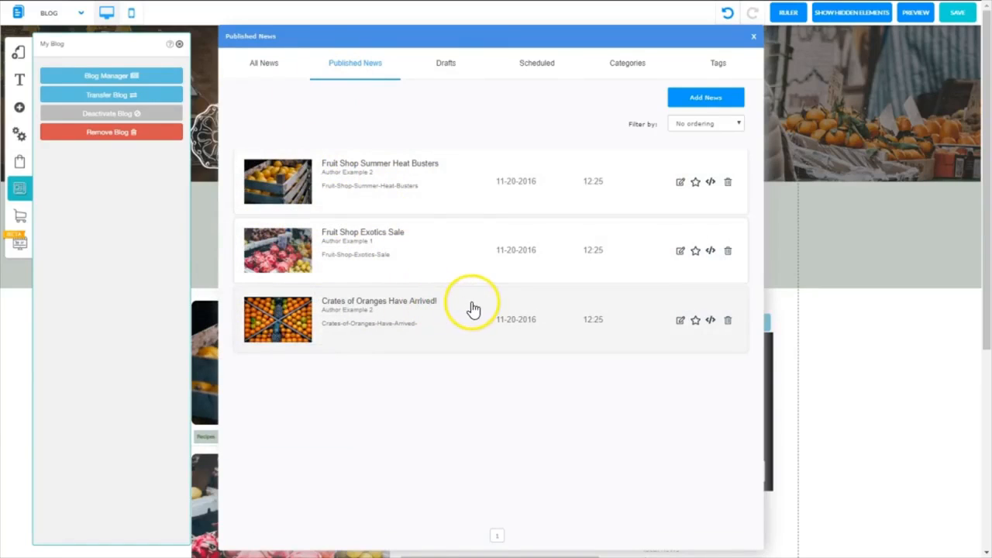
{"action": "left_click", "coordinate": [447, 65]}
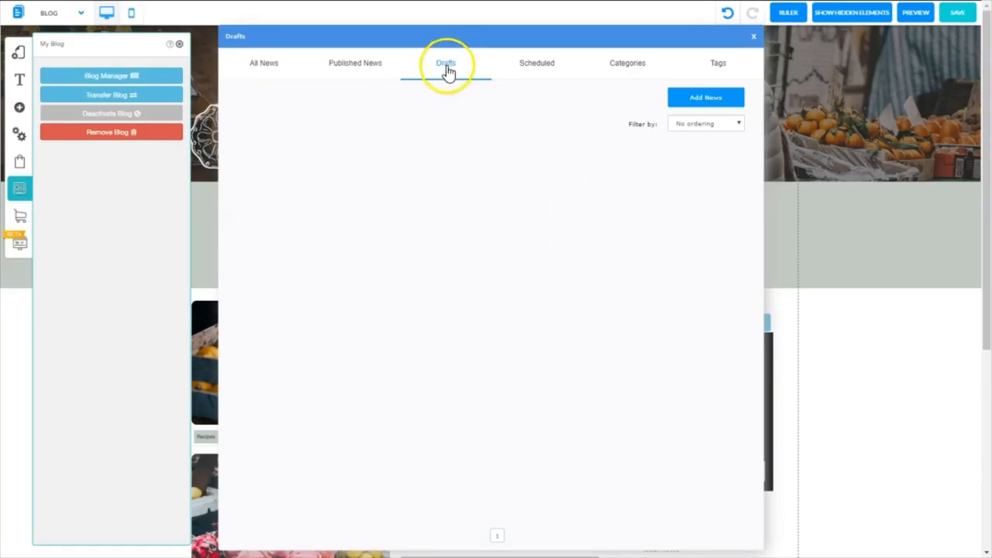
{"action": "left_click", "coordinate": [536, 65]}
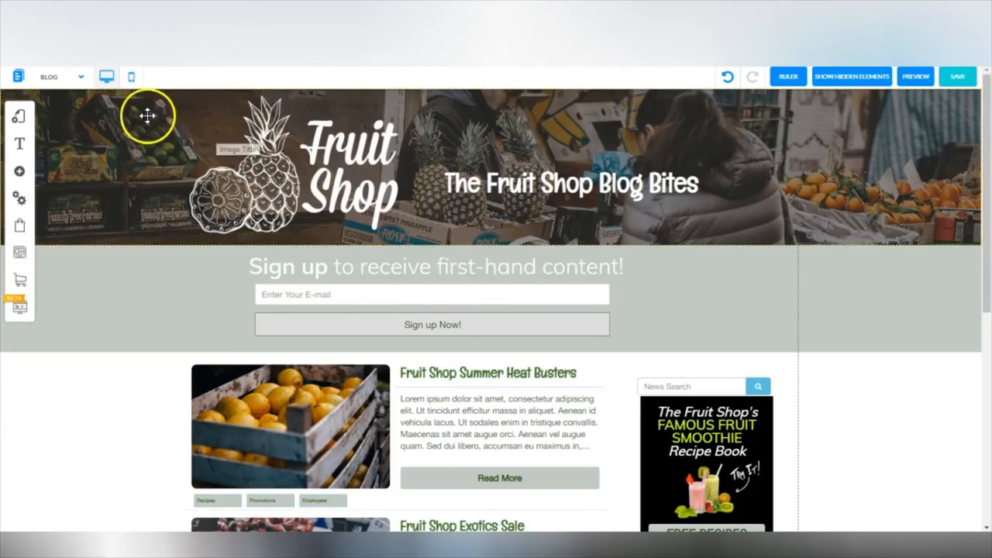
- Switch the blog page to the mobile layout and move the Fruit Shop logo onto the header image, centered
{"action": "left_click", "coordinate": [132, 81]}
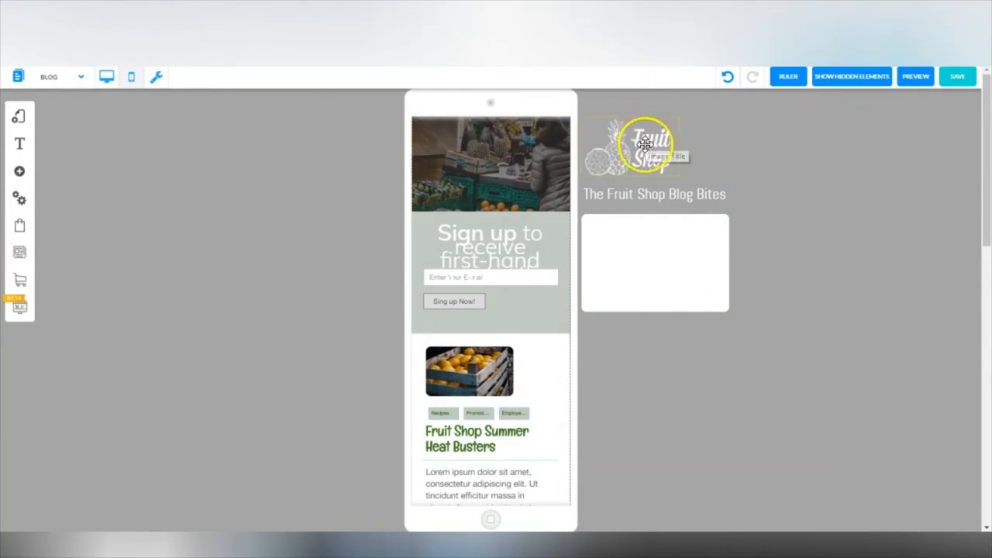
{"action": "left_click_drag", "start_coordinate": [642, 137], "coordinate": [506, 146]}
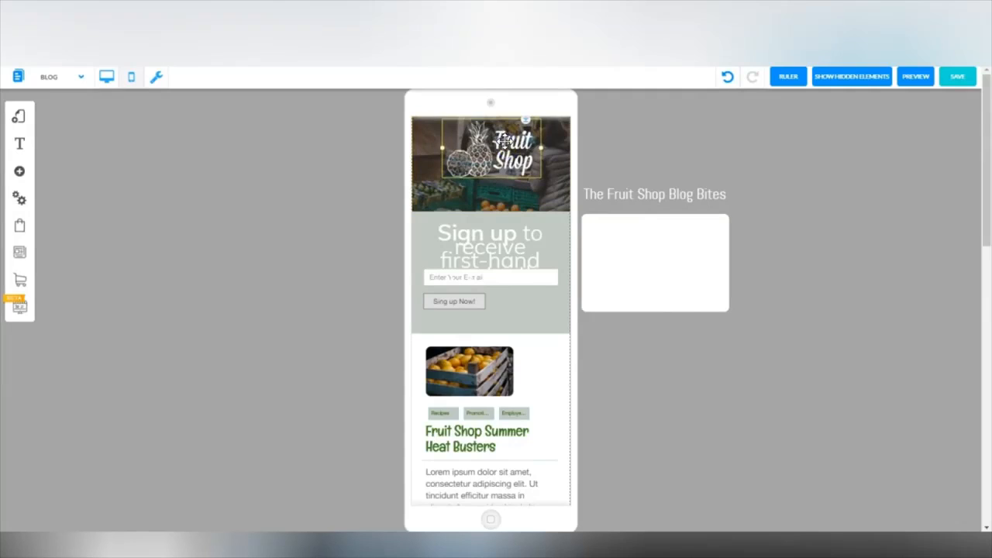
{"action": "left_click", "coordinate": [504, 142]}
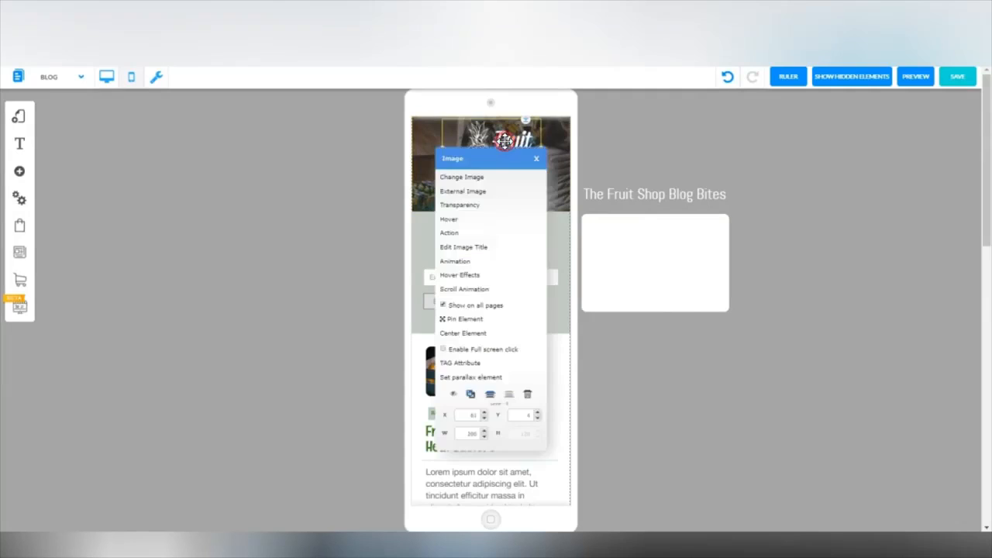
{"action": "left_click", "coordinate": [463, 335]}
- Move the "The Fruit Shop Blog Bites" title onto the mobile header below the logo
{"action": "left_click", "coordinate": [668, 195]}
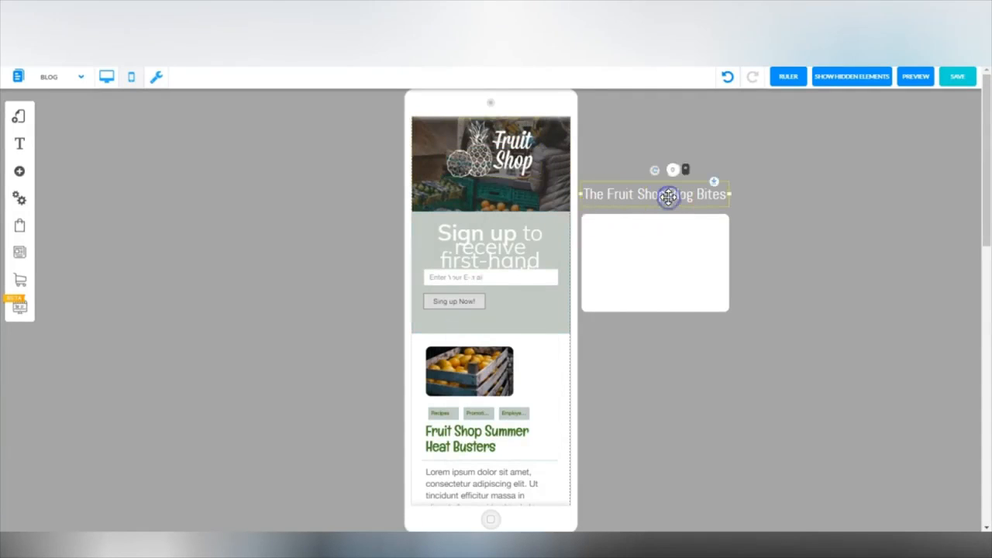
{"action": "left_click_drag", "start_coordinate": [668, 195], "coordinate": [504, 196]}
- Move the white box beside the phone slightly away from it and remove the box's background color
{"action": "left_click_drag", "start_coordinate": [591, 251], "coordinate": [604, 250]}
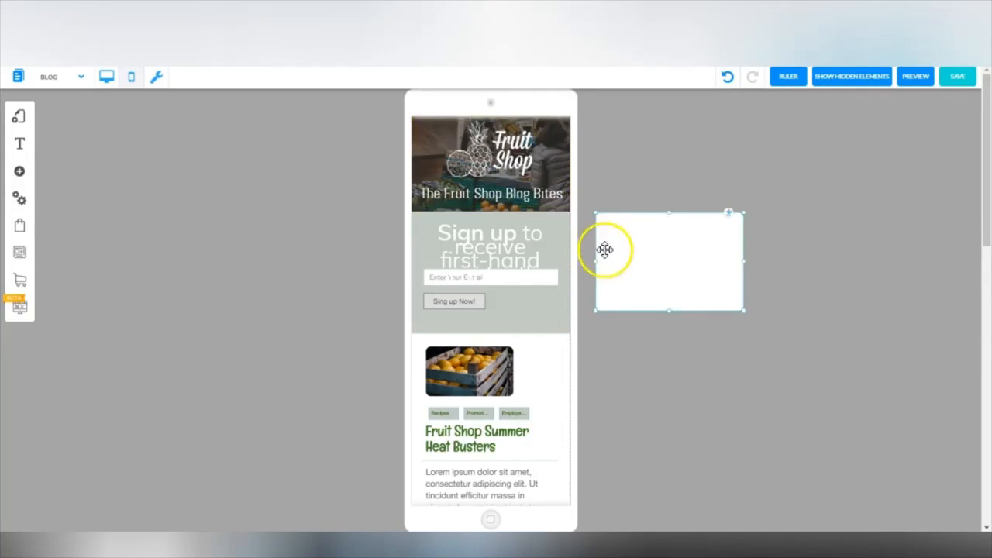
{"action": "right_click", "coordinate": [653, 251]}
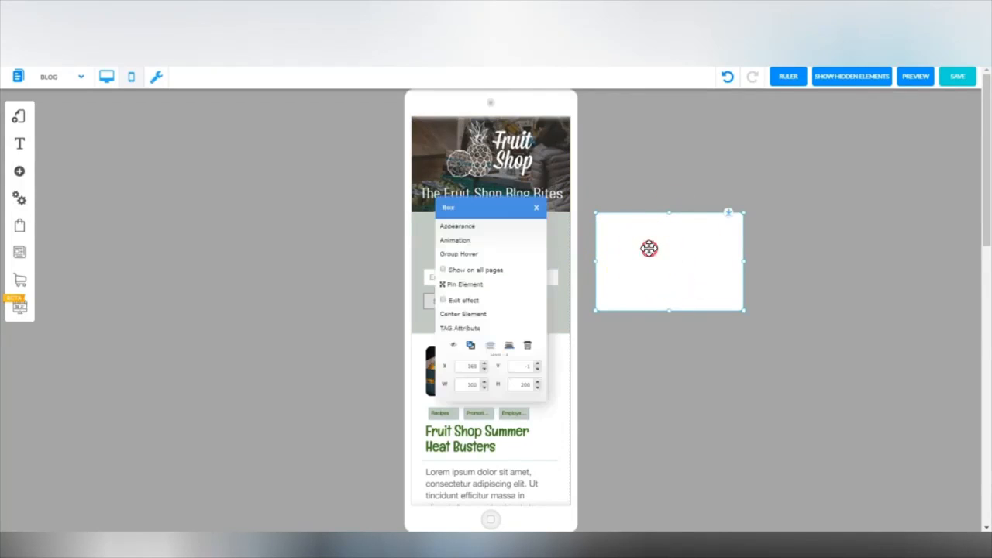
{"action": "left_click", "coordinate": [479, 230]}
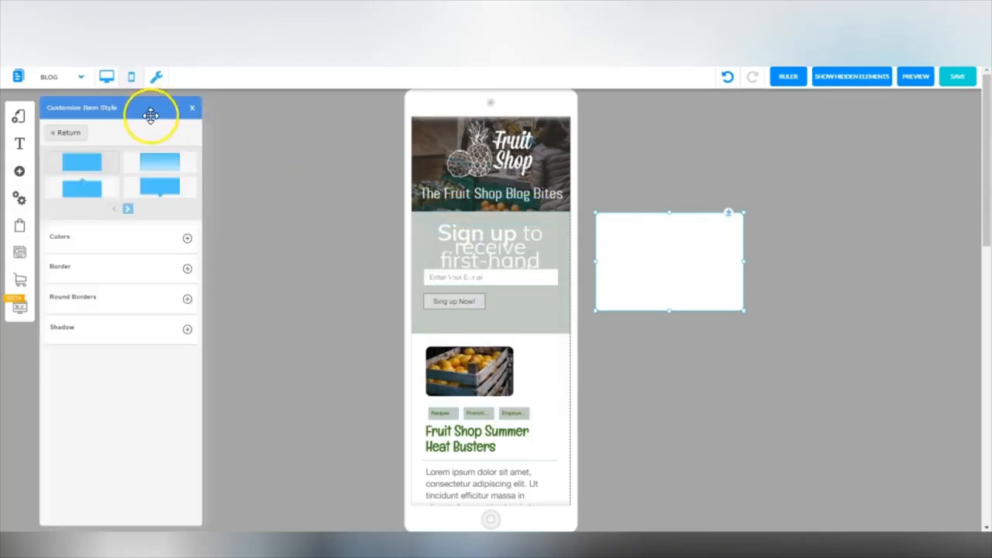
{"action": "left_click", "coordinate": [187, 238]}
{"action": "left_click", "coordinate": [161, 305]}
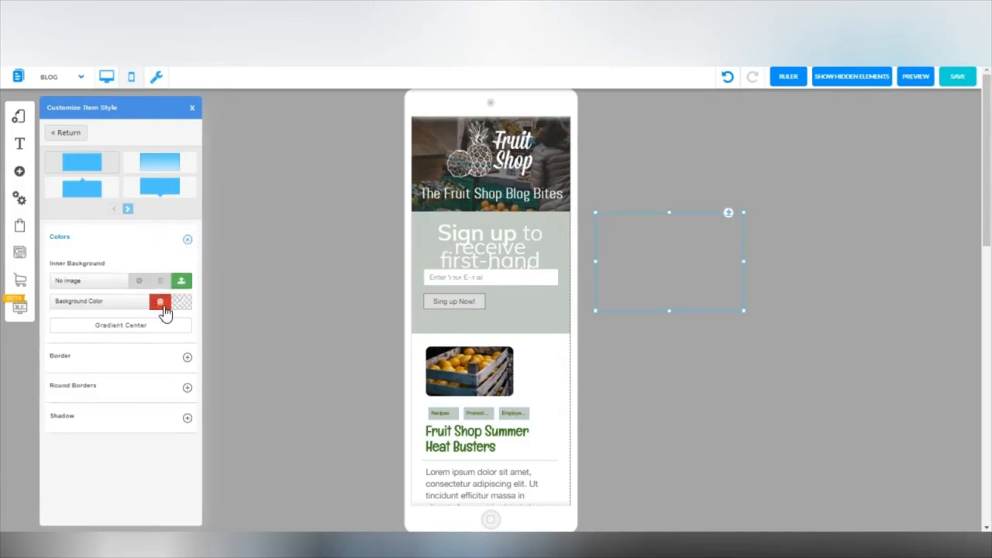
- Move the "Sign up to receive first-hand content!" text from the green strip into the transparent box beside the phone
{"action": "left_click", "coordinate": [642, 243]}
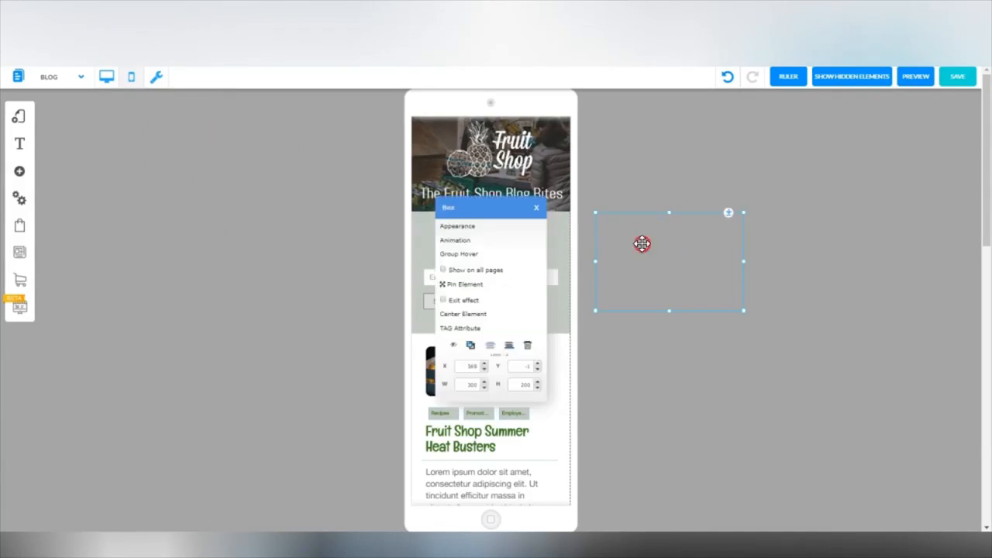
{"action": "left_click", "coordinate": [453, 347]}
{"action": "left_click_drag", "start_coordinate": [453, 342], "coordinate": [484, 251]}
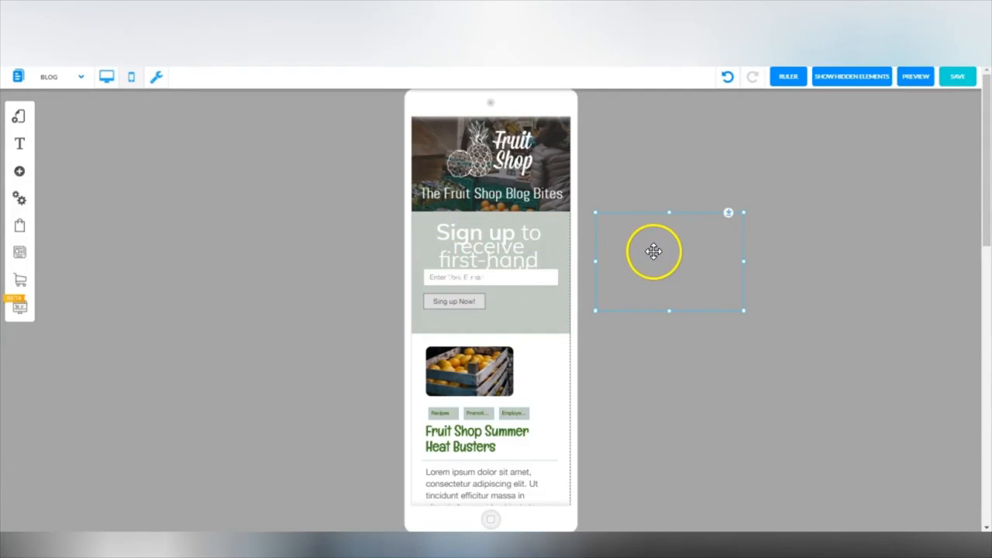
{"action": "left_click_drag", "start_coordinate": [482, 256], "coordinate": [654, 241]}
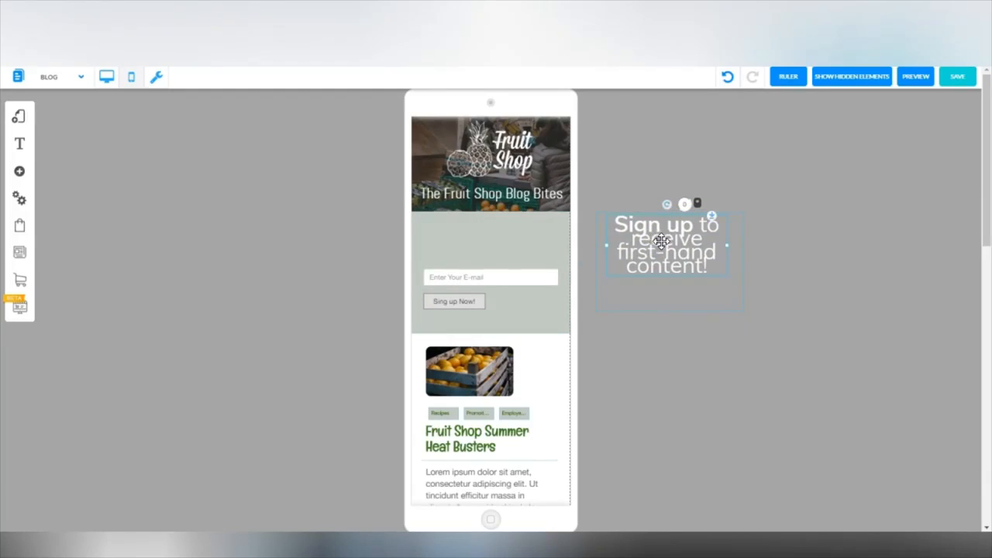
- Set the sign-up text's font size to 22 px and its font weight to Bold
{"action": "left_click", "coordinate": [661, 240]}
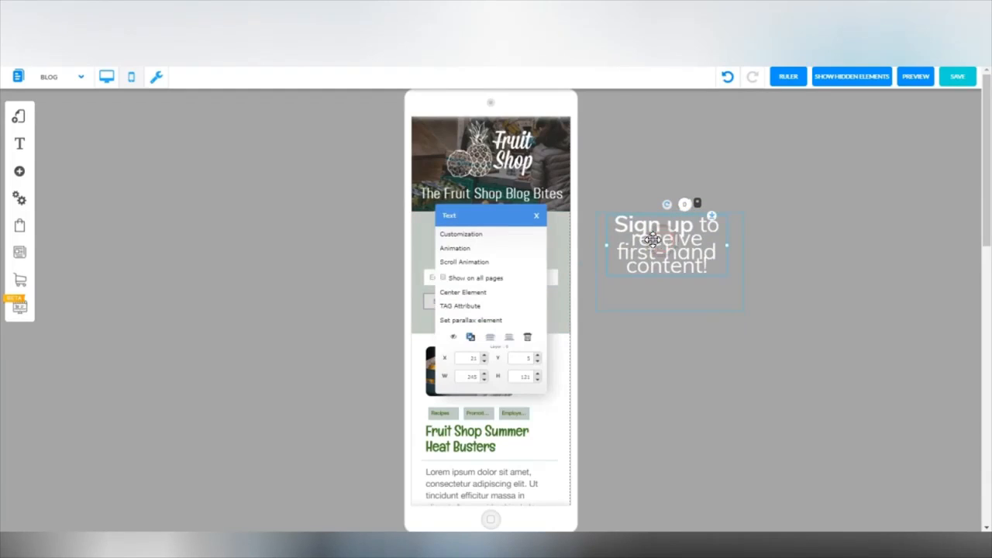
{"action": "left_click", "coordinate": [476, 235]}
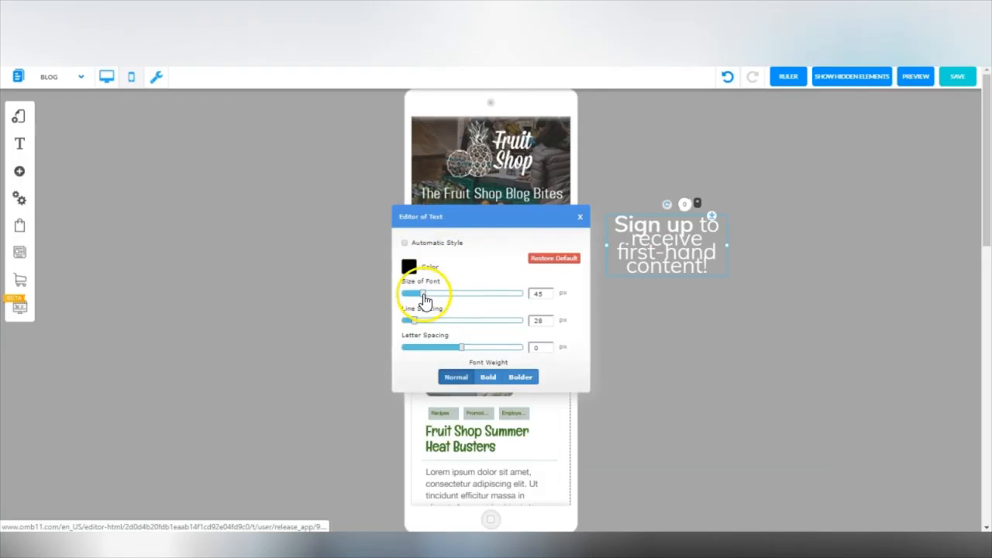
{"action": "mouse_move", "coordinate": [425, 301]}
{"action": "left_mouse_down"}
{"action": "mouse_move", "coordinate": [405, 298]}
{"action": "mouse_move", "coordinate": [413, 297]}
{"action": "left_mouse_up"}
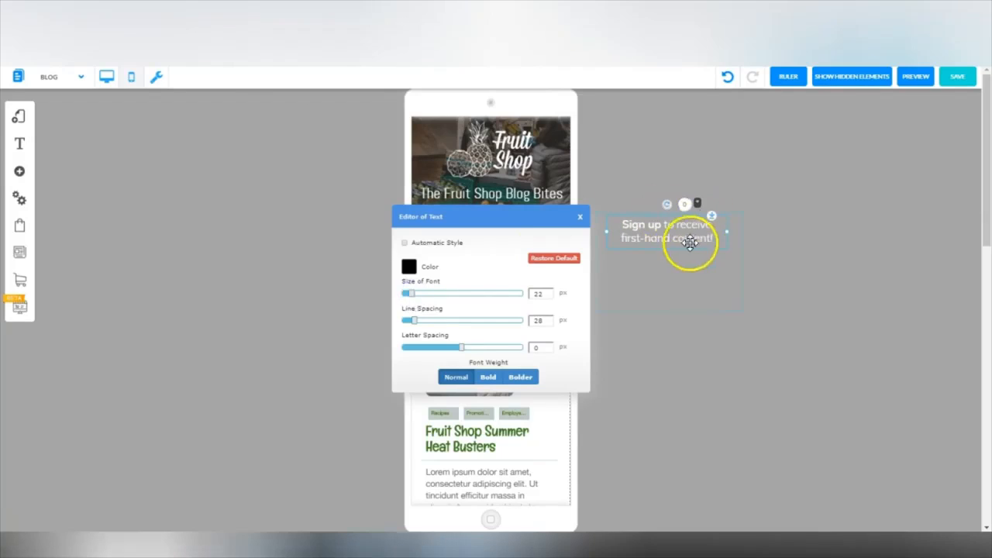
{"action": "left_click", "coordinate": [488, 380]}
{"action": "left_click", "coordinate": [644, 242]}
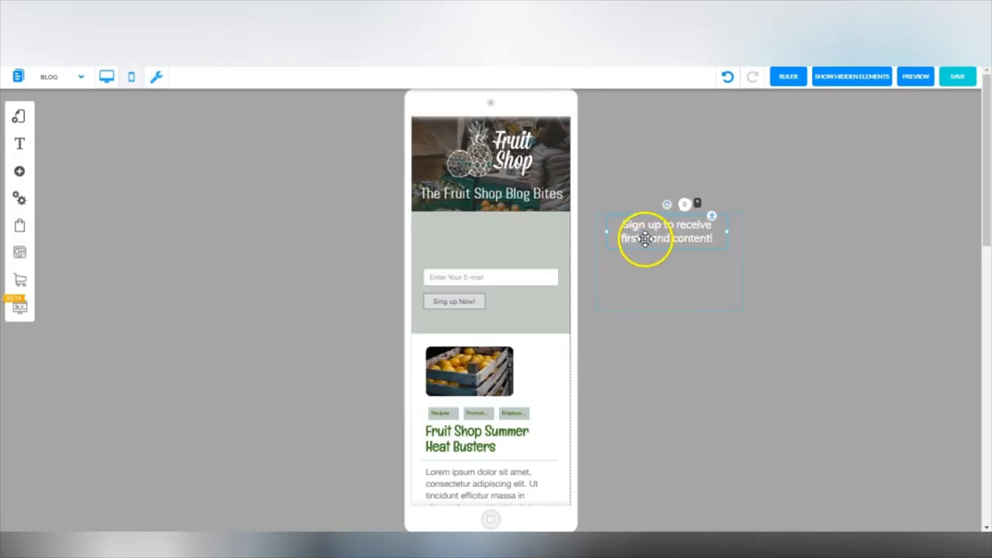
- Move the e-mail sign-up form into the transparent box below the sign-up text and center it
{"action": "left_click", "coordinate": [507, 282]}
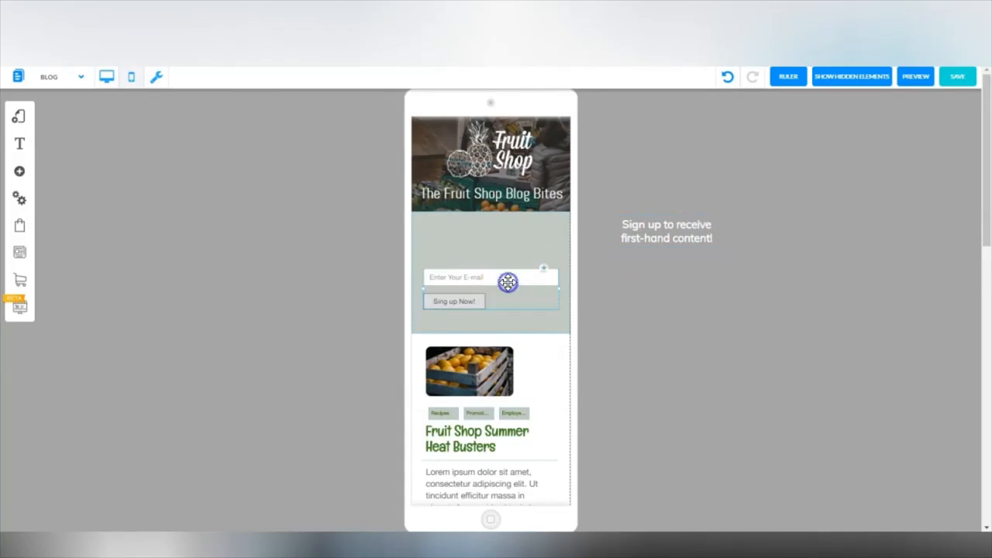
{"action": "left_click_drag", "start_coordinate": [507, 282], "coordinate": [686, 262]}
{"action": "right_click", "coordinate": [686, 262]}
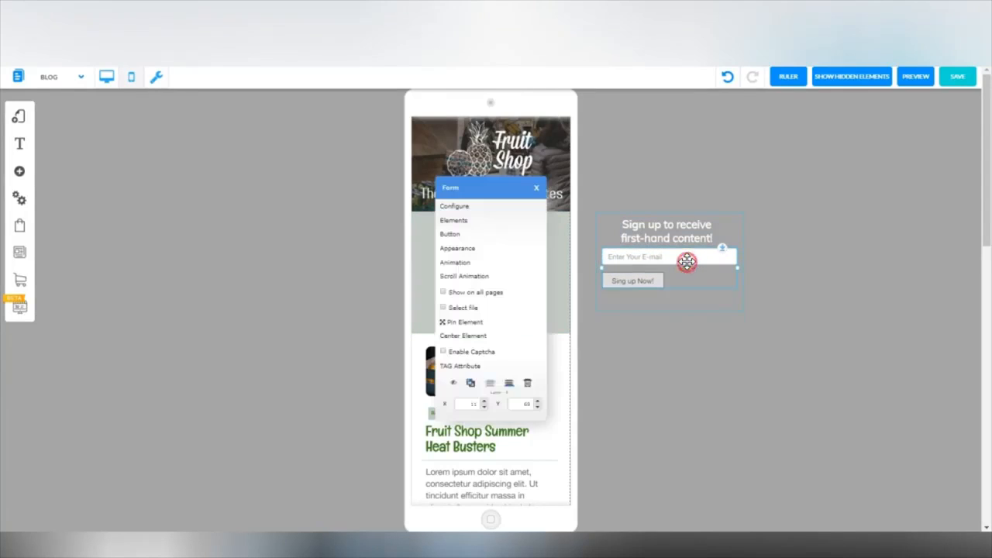
{"action": "left_click", "coordinate": [473, 338]}
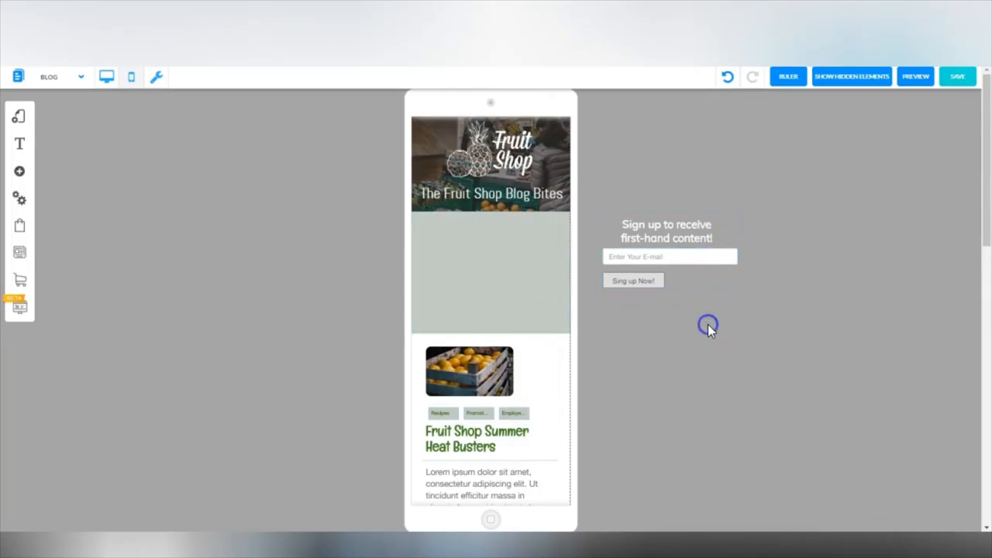
- Move the transparent box with its sign-up text and form onto the green strip below the header
{"action": "left_click", "coordinate": [605, 304]}
{"action": "left_click_drag", "start_coordinate": [635, 311], "coordinate": [457, 314]}
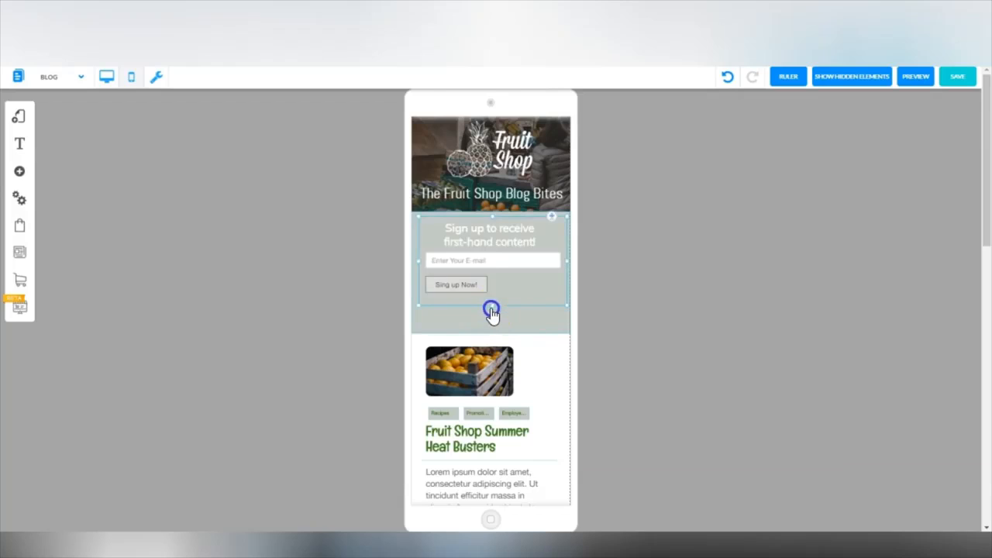
{"action": "right_click", "coordinate": [491, 264]}
{"action": "left_click", "coordinate": [470, 332]}
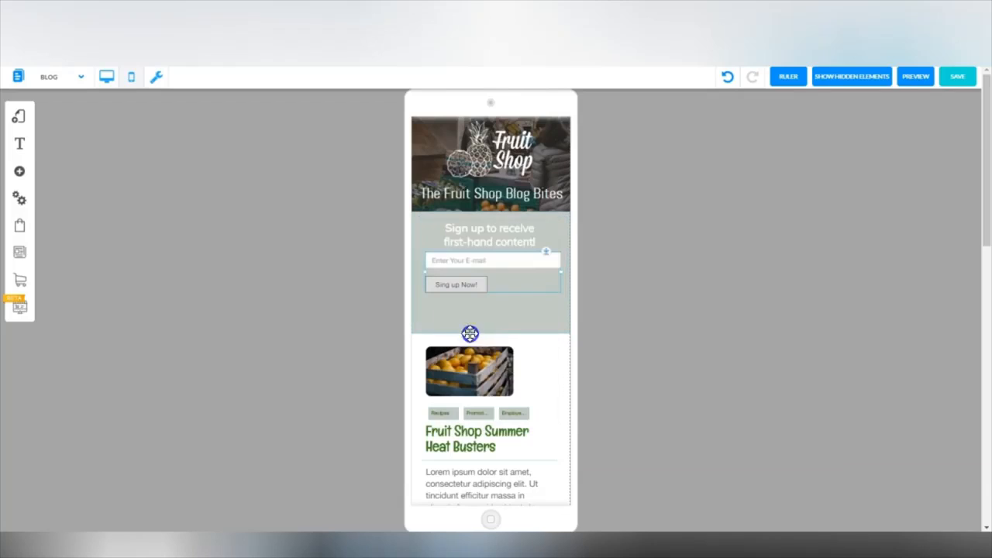
- Shorten the green strip to the lower edge of the sign-up box and move the news list up against it
{"action": "left_click", "coordinate": [513, 317]}
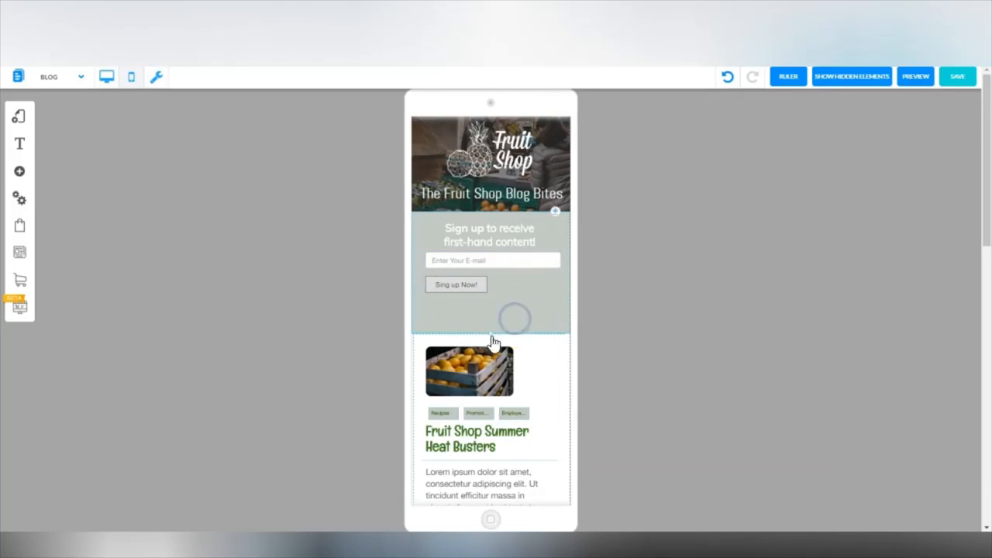
{"action": "left_click_drag", "start_coordinate": [490, 335], "coordinate": [492, 308]}
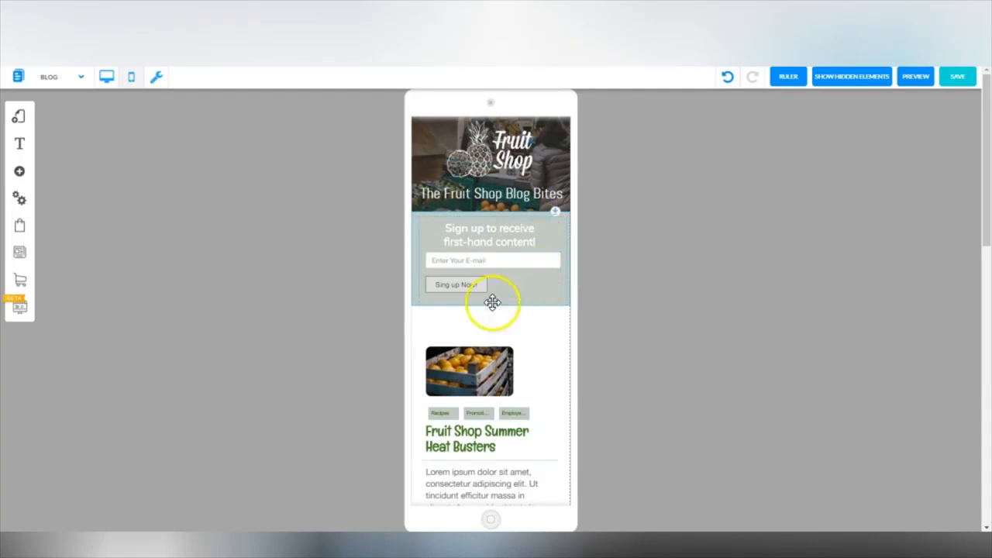
{"action": "left_click", "coordinate": [645, 243]}
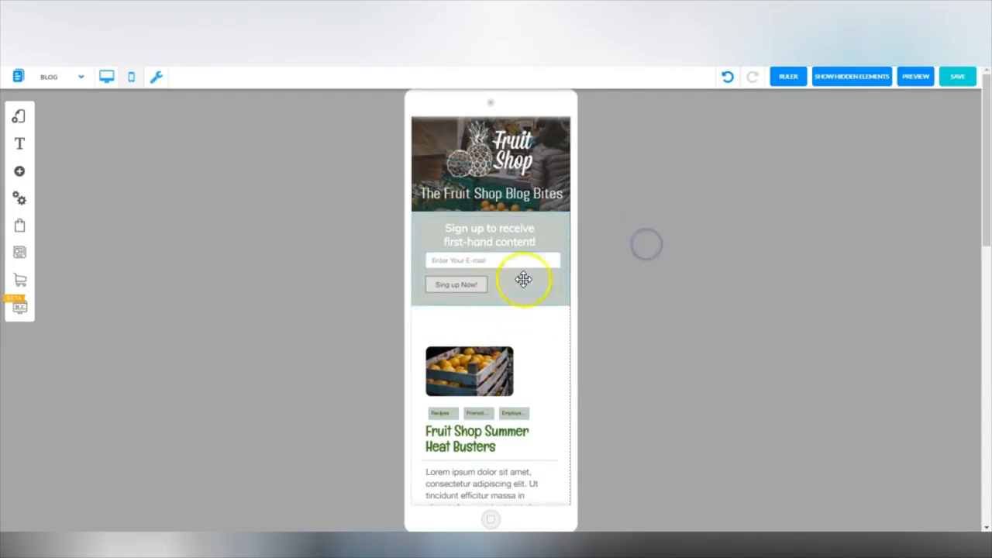
{"action": "left_click", "coordinate": [543, 348]}
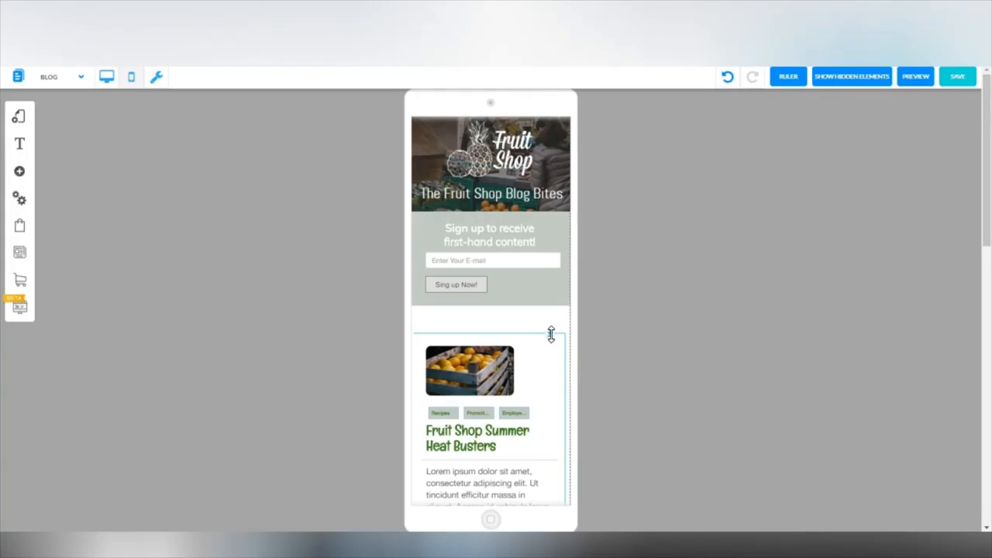
{"action": "left_click_drag", "start_coordinate": [551, 334], "coordinate": [552, 306]}
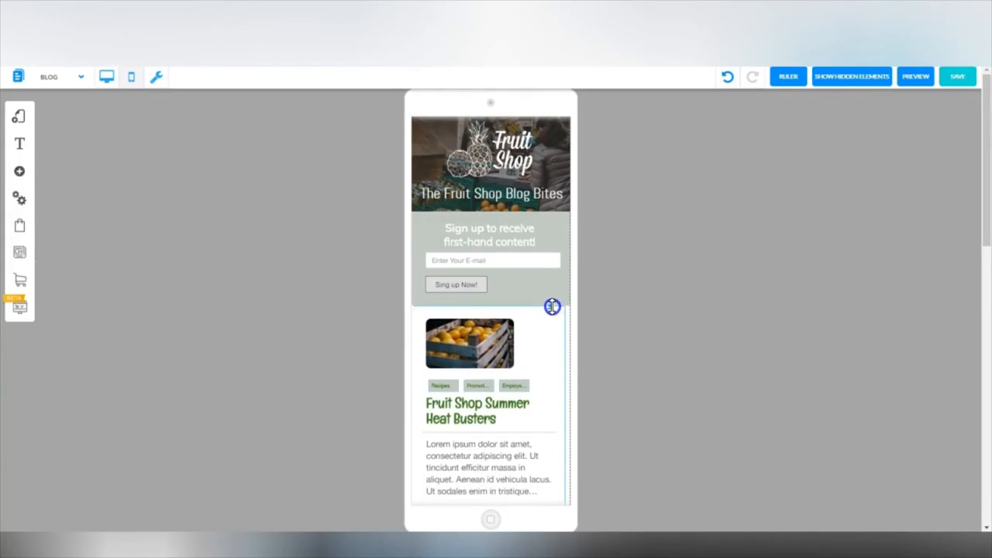
- Move the footer up to close the empty space below the news list's page numbers
{"action": "left_click_drag", "start_coordinate": [985, 221], "coordinate": [957, 421]}
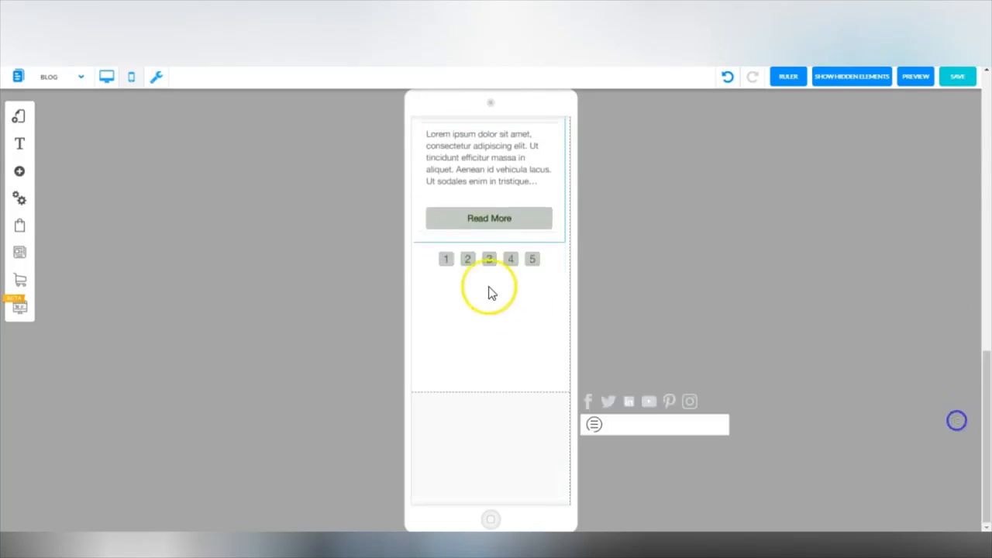
{"action": "left_click", "coordinate": [487, 410]}
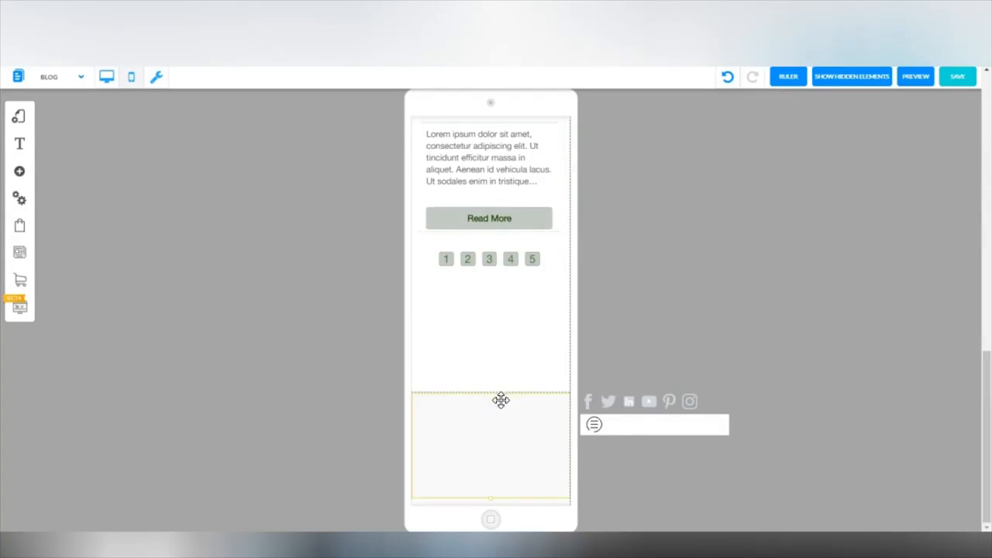
{"action": "left_click_drag", "start_coordinate": [501, 401], "coordinate": [503, 383]}
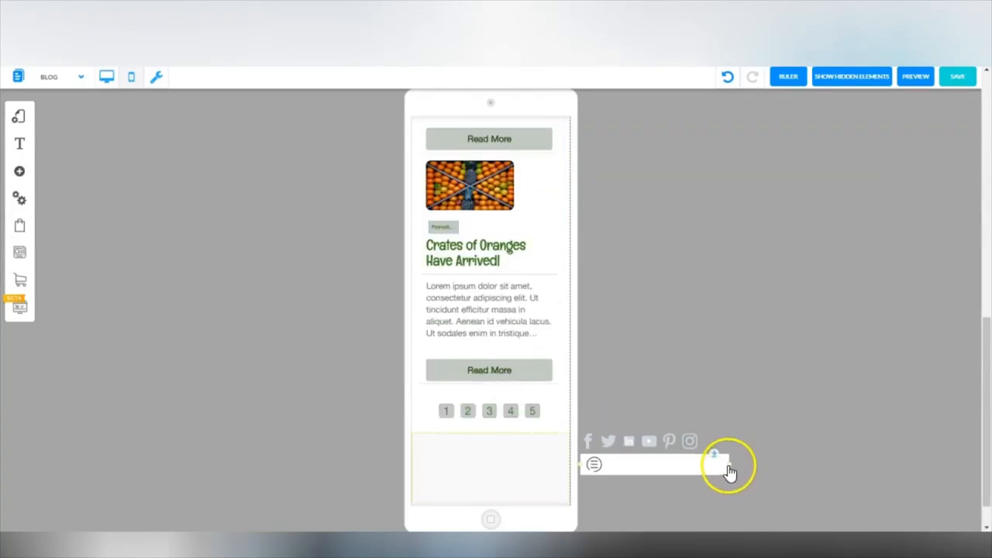
- Narrow the menu element to its icon and place it side by side with the social media icons in the footer
{"action": "left_click_drag", "start_coordinate": [728, 470], "coordinate": [610, 474]}
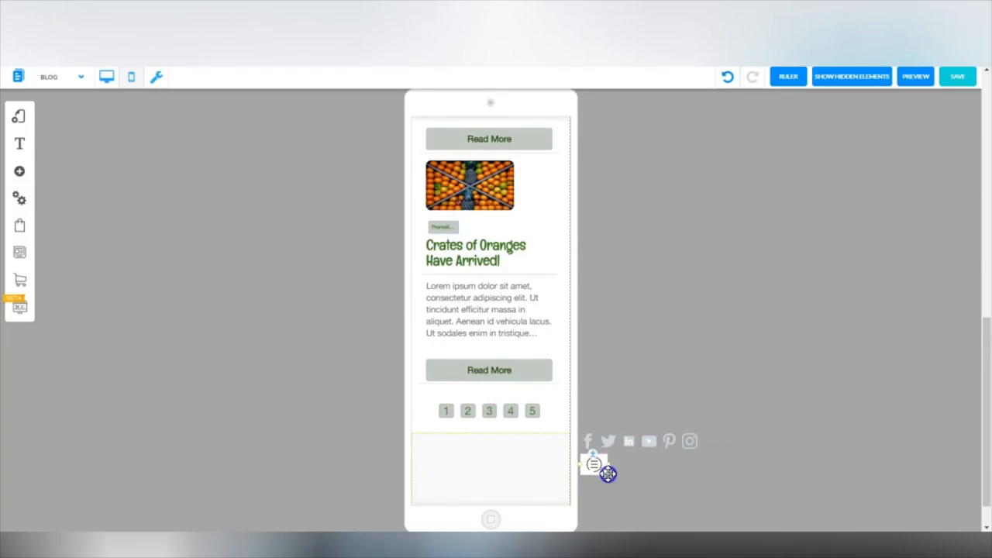
{"action": "left_click_drag", "start_coordinate": [592, 465], "coordinate": [430, 455]}
{"action": "left_click_drag", "start_coordinate": [650, 442], "coordinate": [490, 481]}
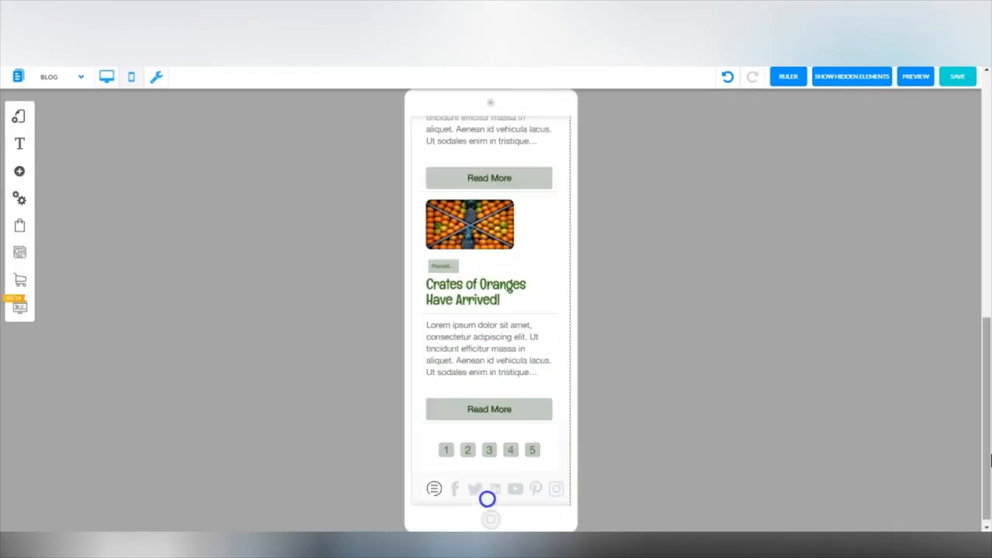
- Compare the blog page's desktop layout with its mobile layout and save the page
{"action": "left_click_drag", "start_coordinate": [986, 461], "coordinate": [978, 192]}
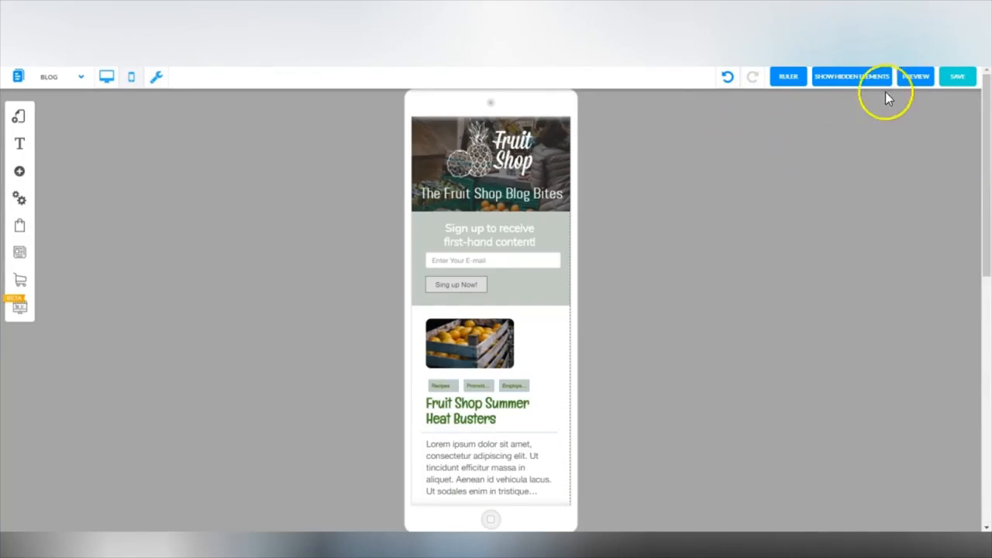
{"action": "left_click", "coordinate": [104, 80]}
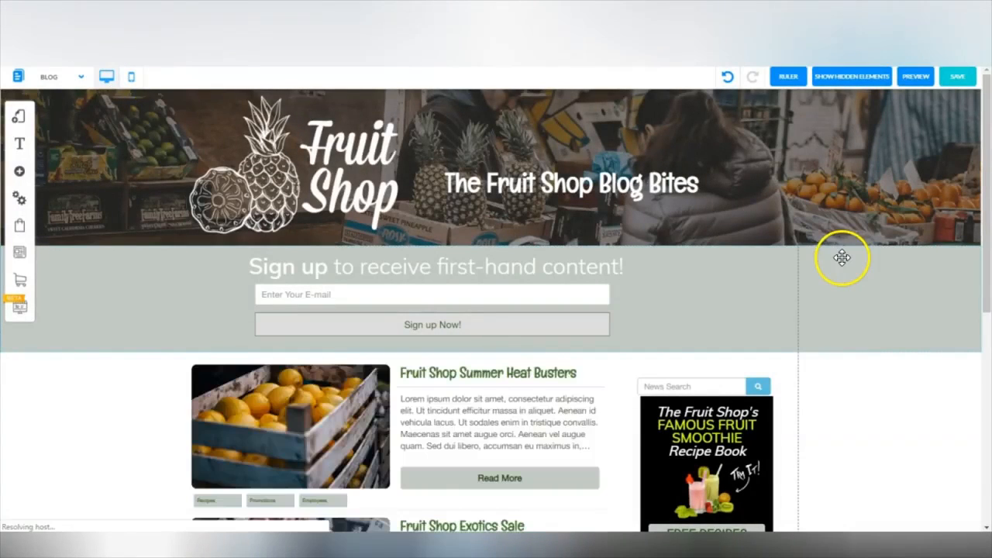
{"action": "mouse_move", "coordinate": [986, 170]}
{"action": "left_mouse_down"}
{"action": "mouse_move", "coordinate": [985, 364]}
{"action": "mouse_move", "coordinate": [986, 164]}
{"action": "left_mouse_up"}
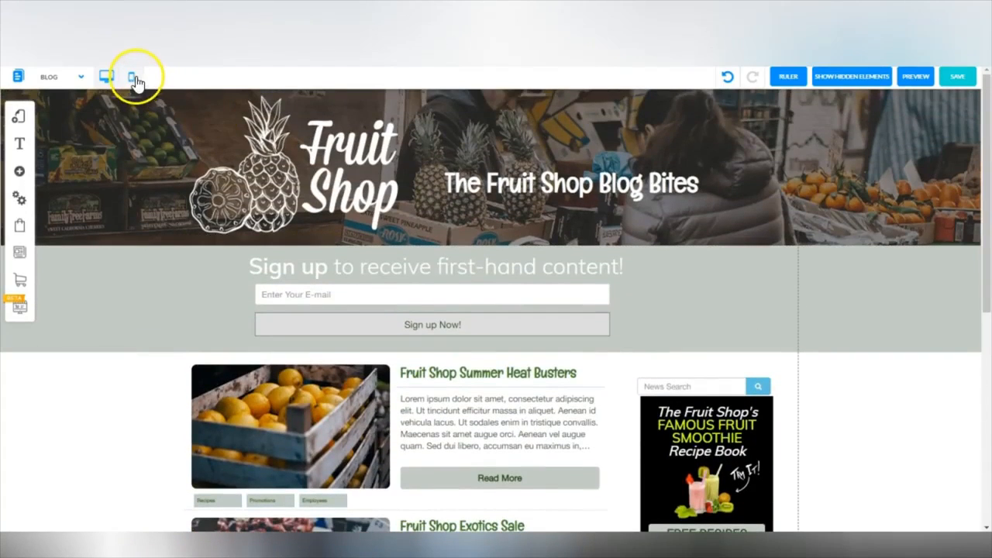
{"action": "left_click", "coordinate": [135, 78]}
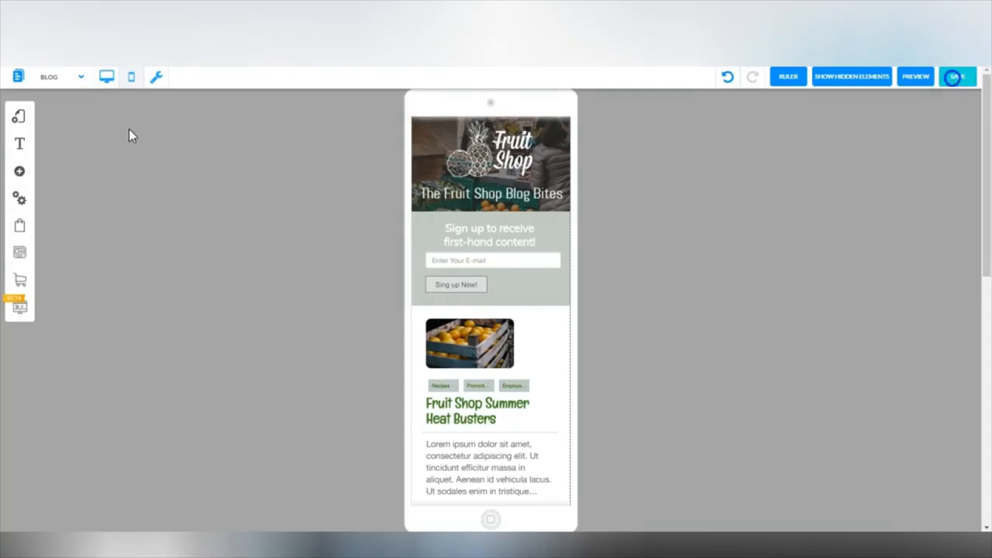
- Open the News Page in the mobile layout and hide the purple box beside the phone
{"action": "left_click", "coordinate": [107, 77]}
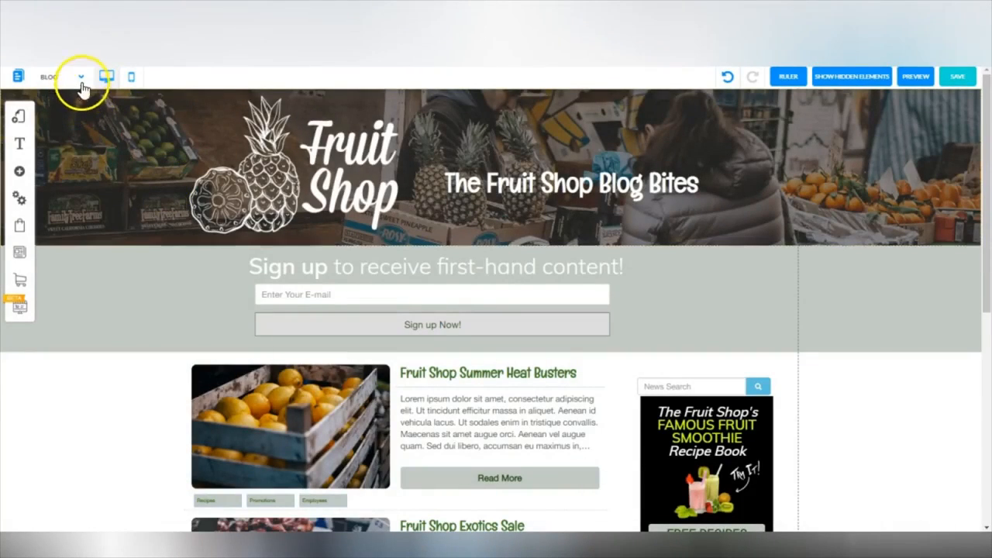
{"action": "left_click", "coordinate": [81, 80]}
{"action": "left_click", "coordinate": [49, 150]}
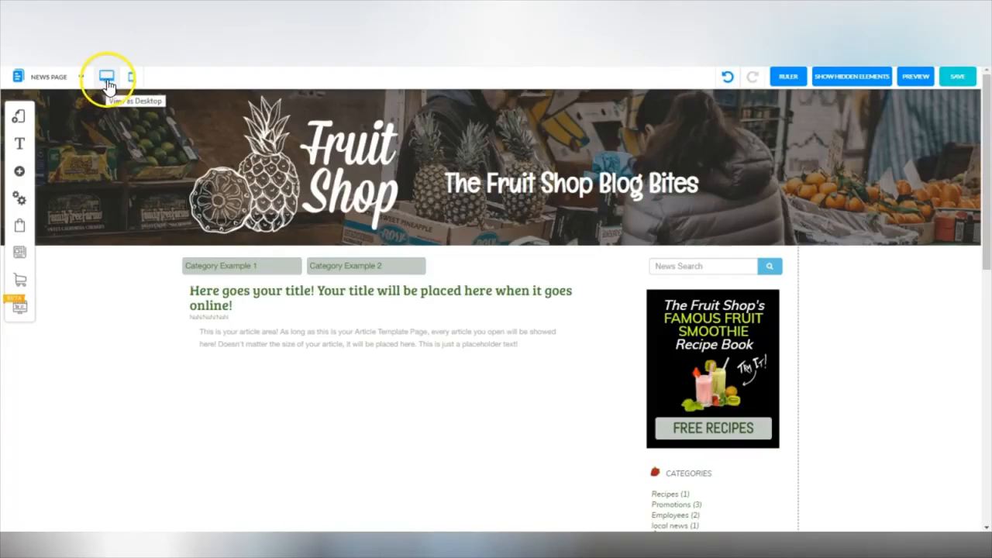
{"action": "left_click", "coordinate": [131, 78]}
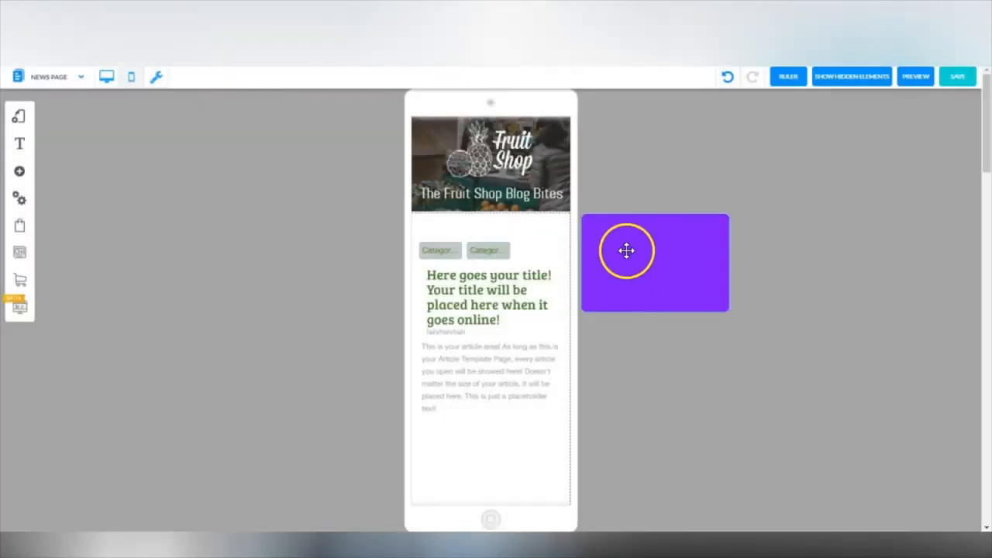
{"action": "left_click", "coordinate": [626, 251]}
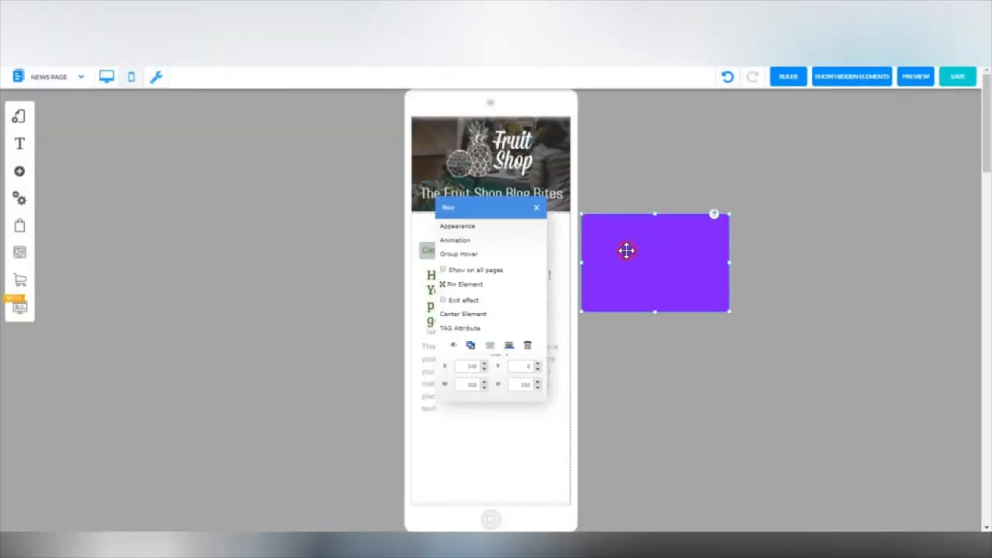
{"action": "left_click", "coordinate": [459, 349]}
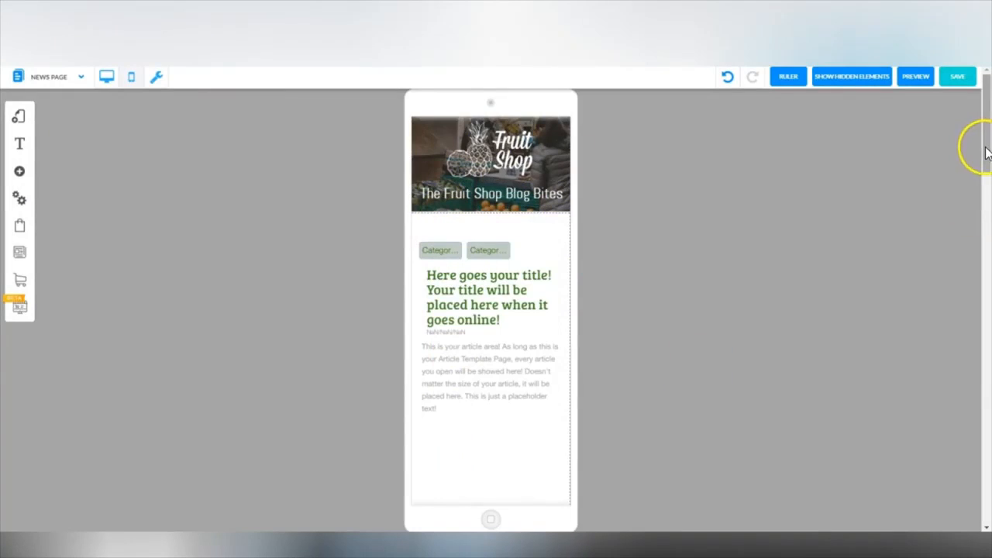
- Move the comments box up to just below the article text and hide the "Sign up" banner beside the phone
{"action": "left_click_drag", "start_coordinate": [986, 151], "coordinate": [983, 238]}
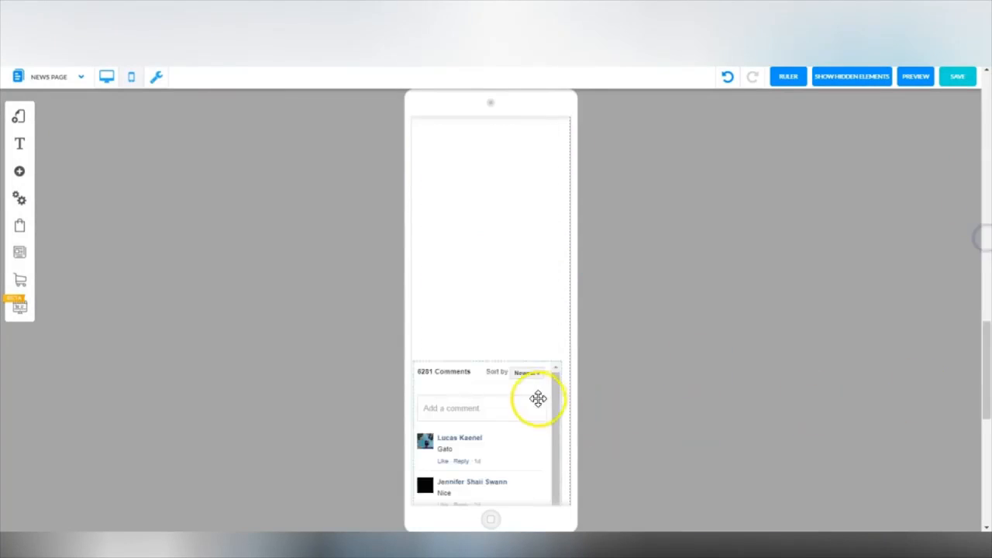
{"action": "left_click", "coordinate": [530, 388]}
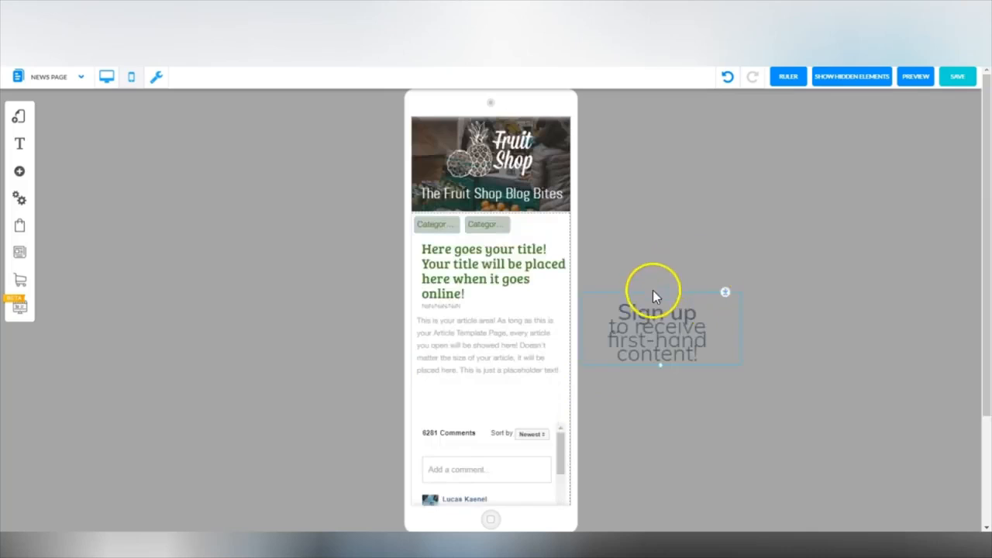
{"action": "right_click", "coordinate": [665, 298]}
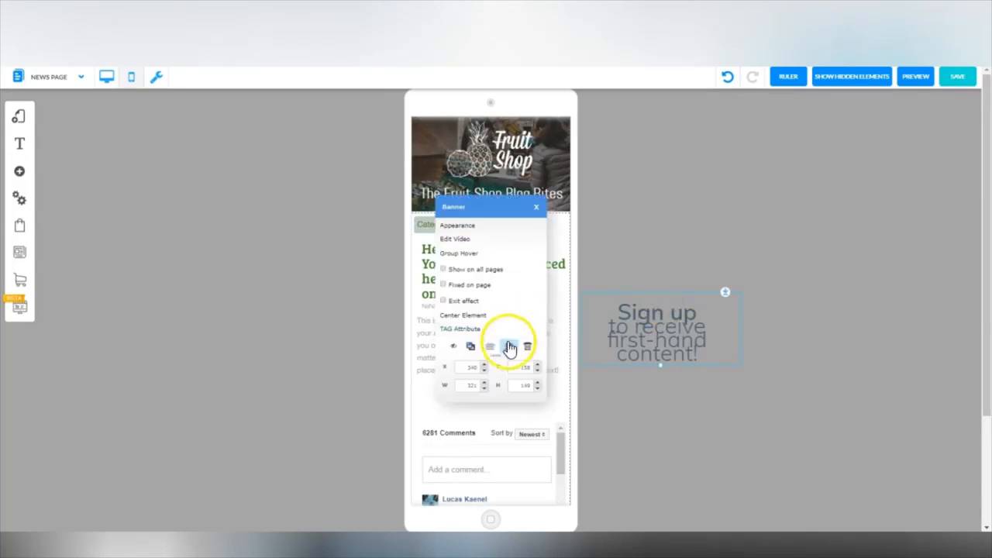
{"action": "left_click", "coordinate": [452, 347]}
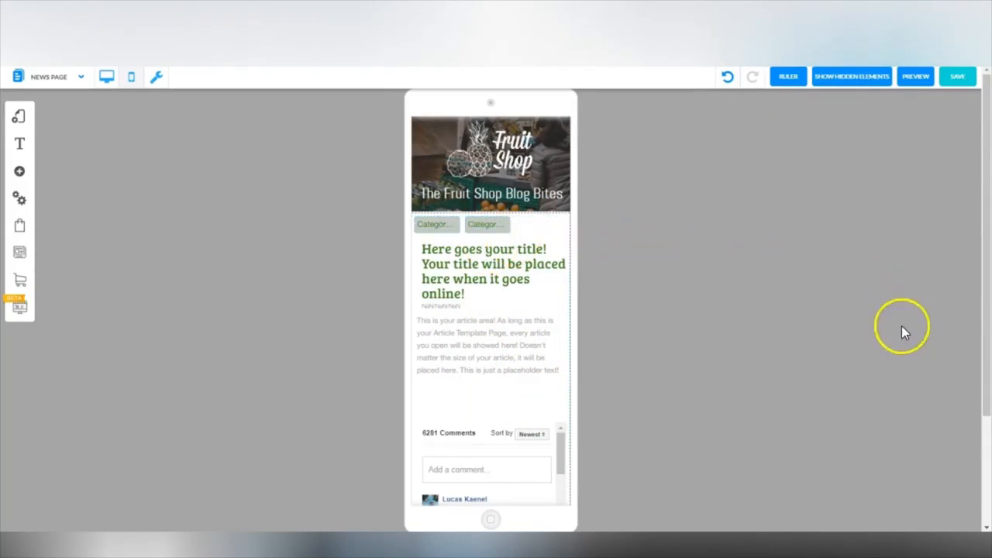
- Review the News Page's mobile layout down to the footer, compare it with the desktop layout and save the page
{"action": "left_click_drag", "start_coordinate": [984, 306], "coordinate": [984, 451]}
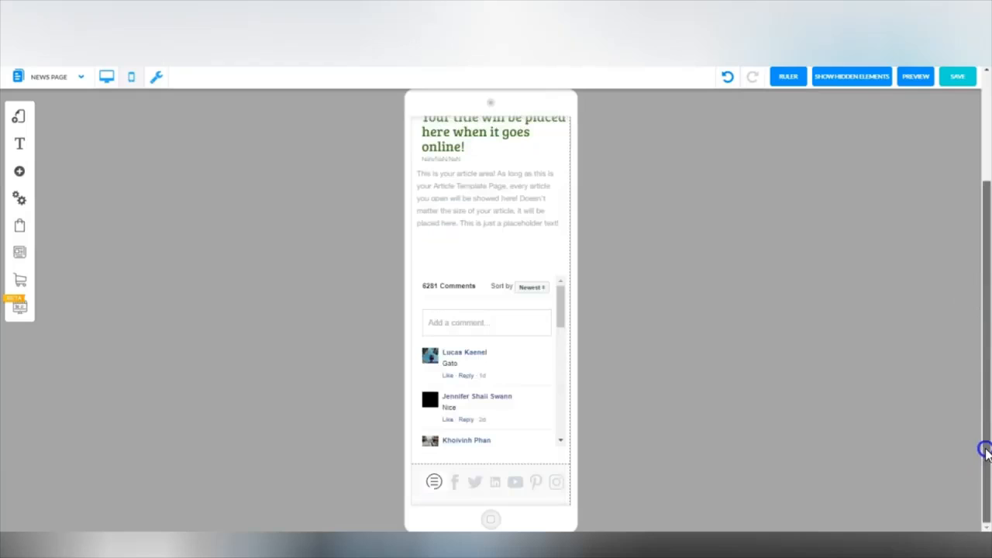
{"action": "left_click_drag", "start_coordinate": [987, 416], "coordinate": [988, 276]}
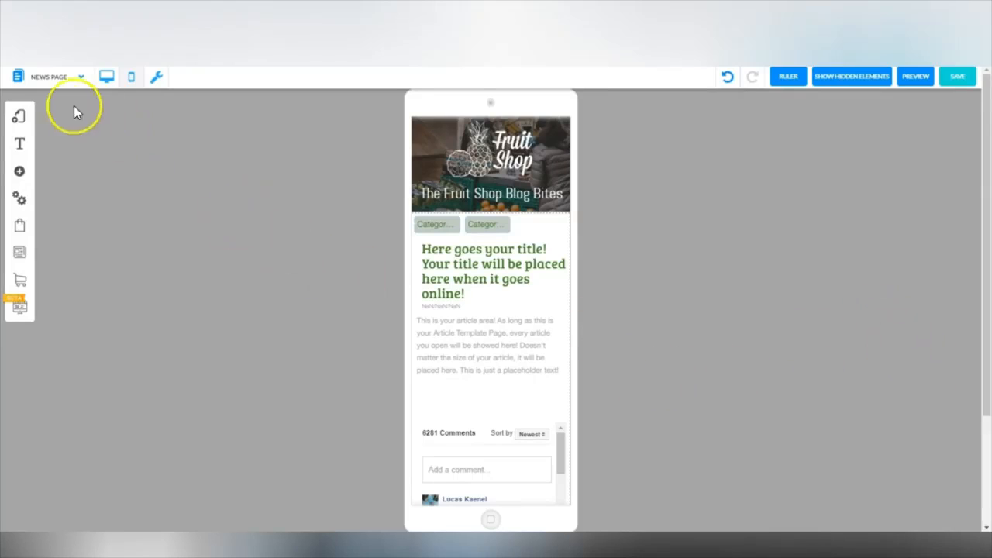
{"action": "left_click", "coordinate": [106, 75]}
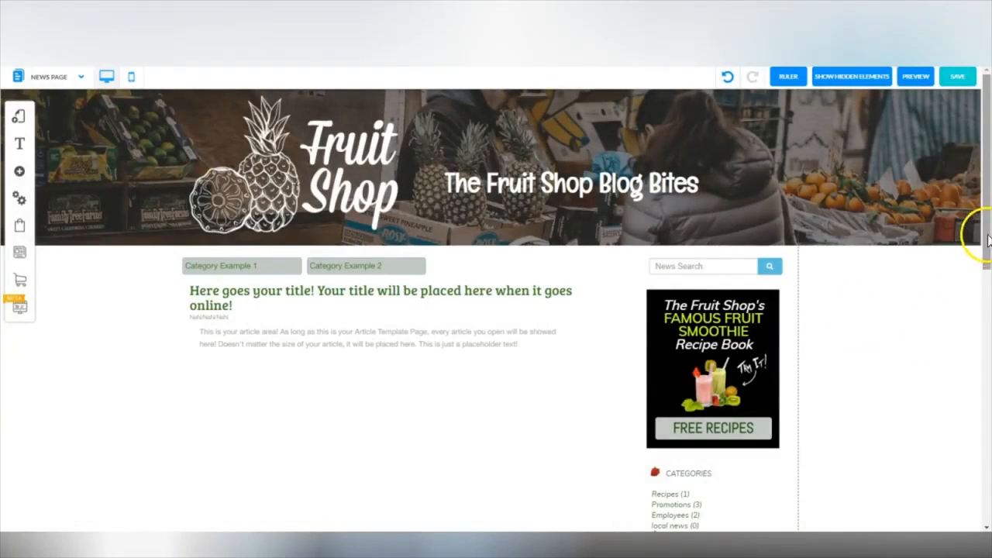
{"action": "left_click", "coordinate": [955, 77]}
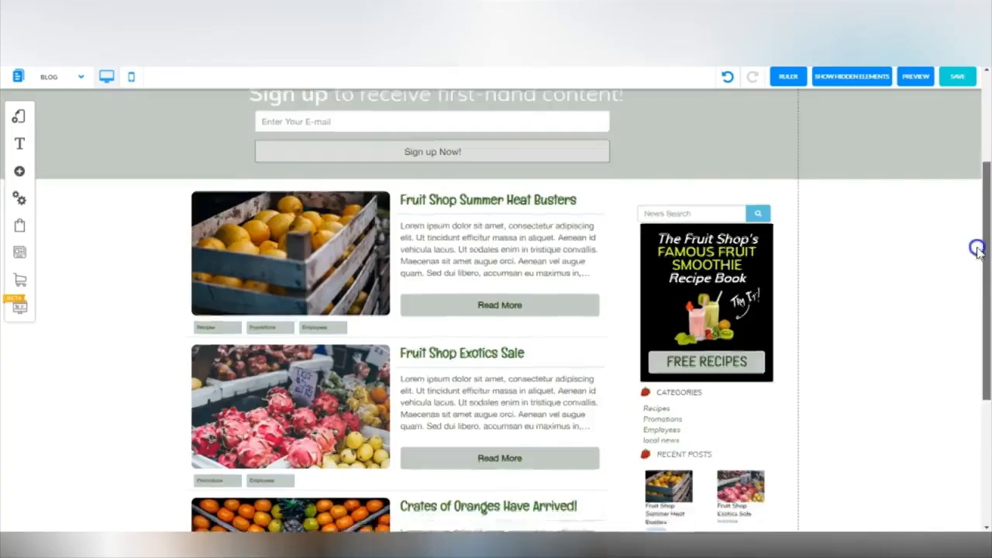
- Return to the Blog page and view its desktop layout from the header
{"action": "left_click_drag", "start_coordinate": [977, 246], "coordinate": [986, 155]}
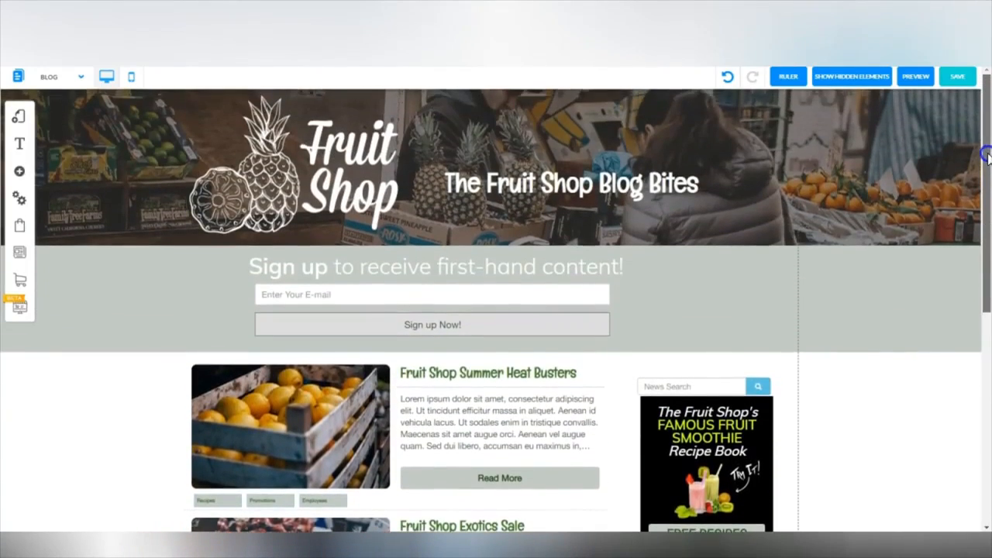